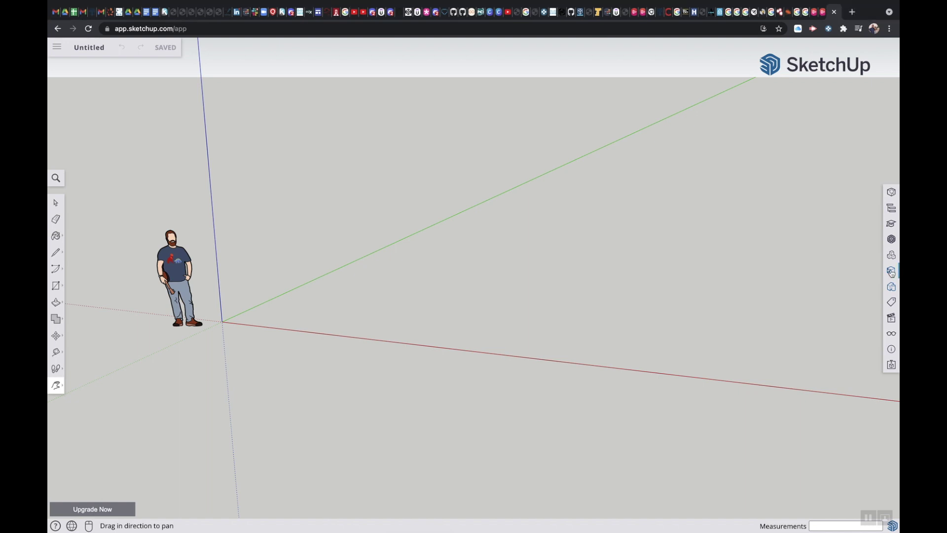
# - Apply the default Simple Style, with its green ground and blue sky, to the model
pyautogui.click(891, 272)
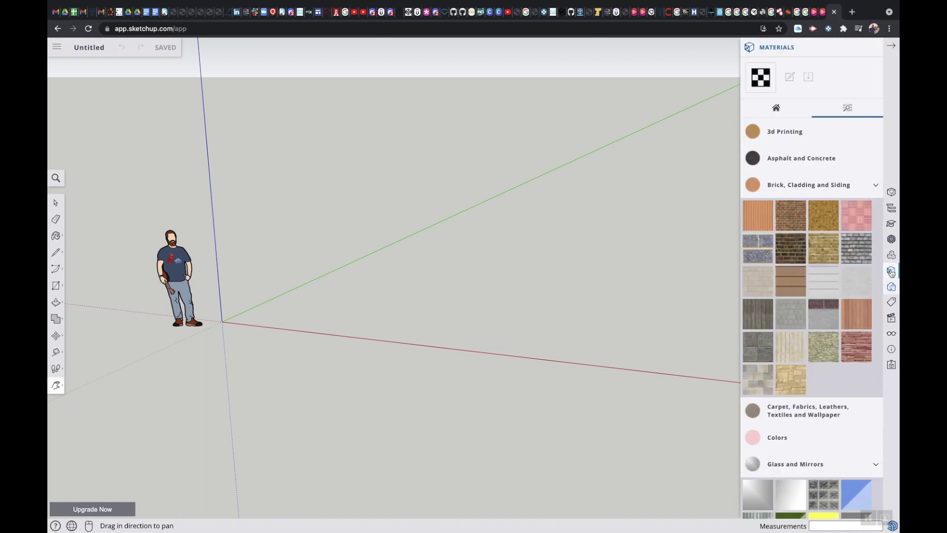
pyautogui.click(891, 287)
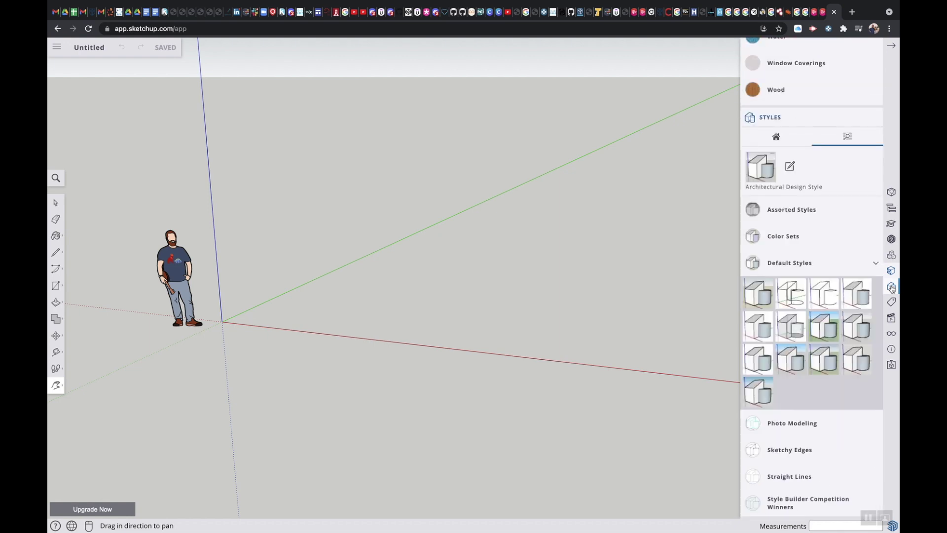
pyautogui.click(830, 330)
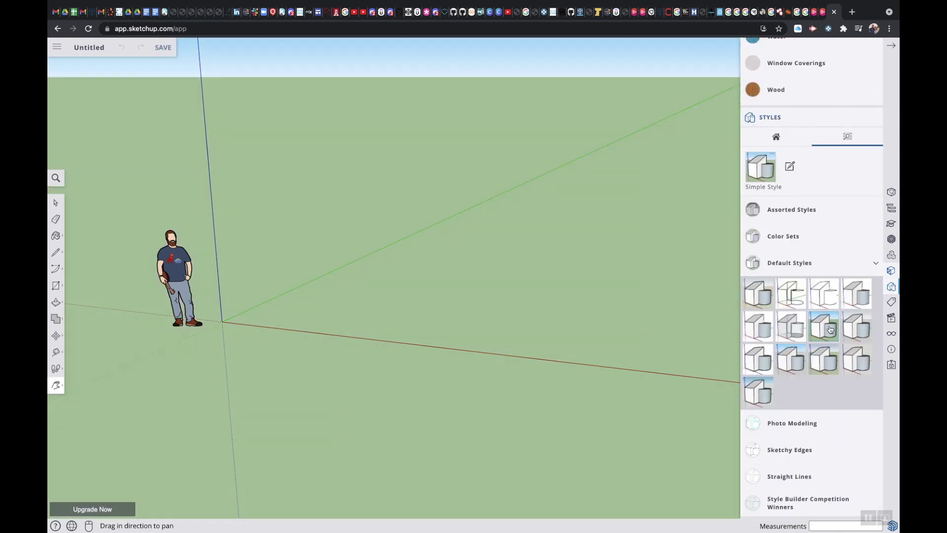
pyautogui.click(893, 48)
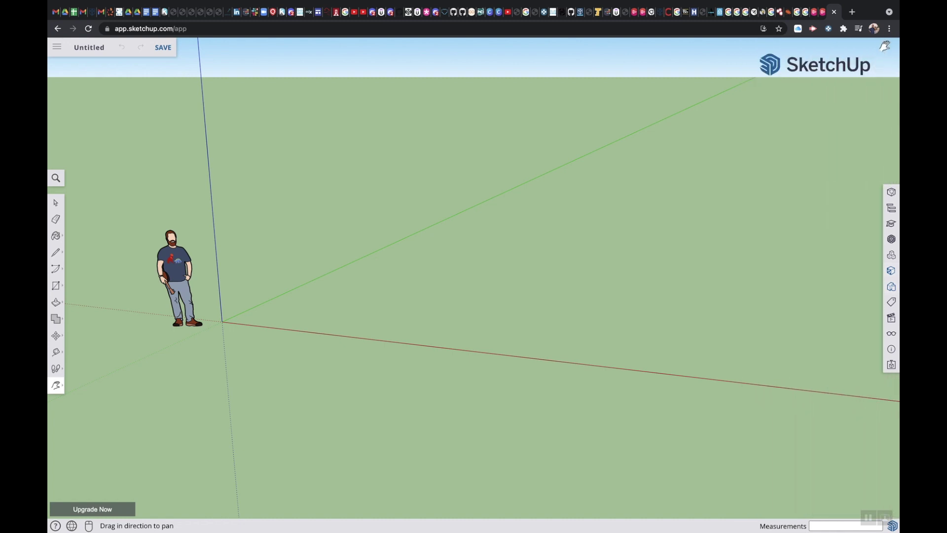
# - Draw a ground rectangle about 12' 2" by 20' 3" with its front edge on the red axis
pyautogui.click(55, 285)
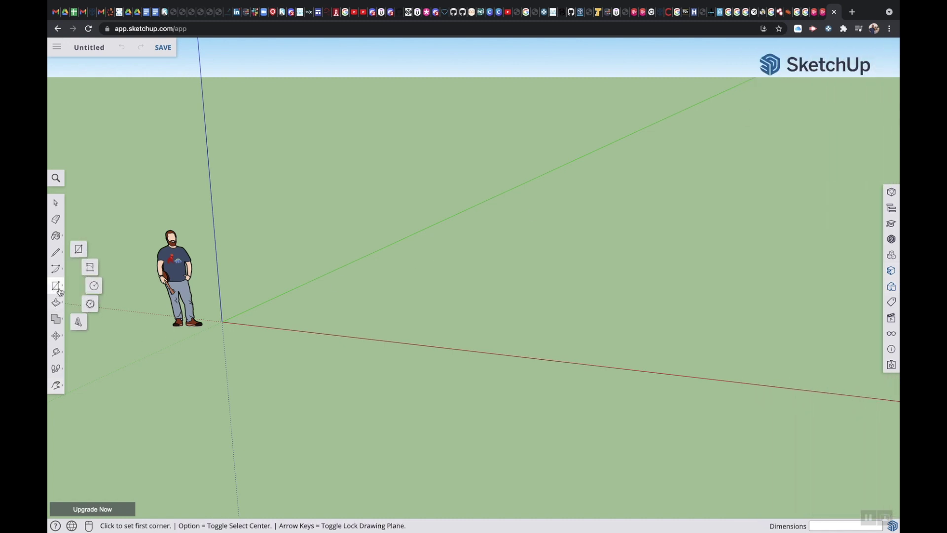
pyautogui.click(482, 267)
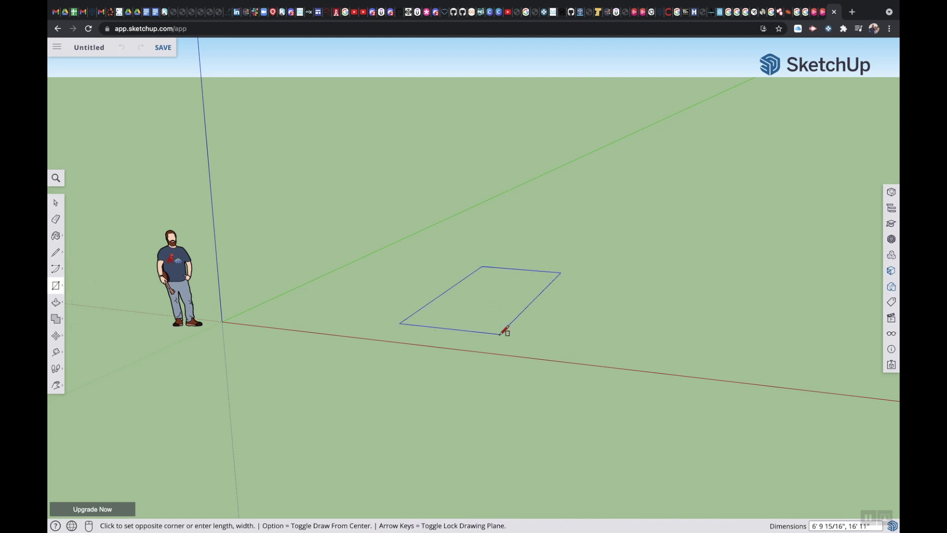
pyautogui.click(574, 362)
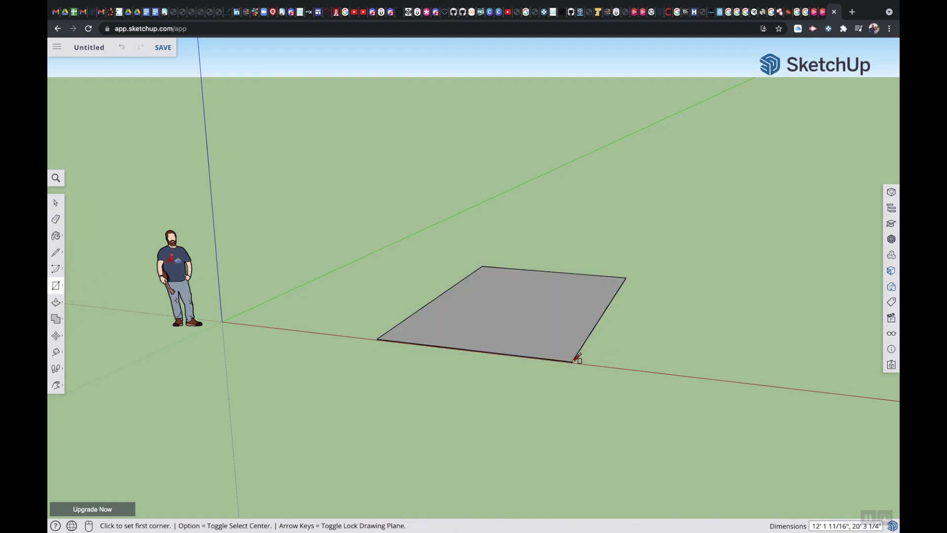
# - Push/Pull the ground rectangle upward into a box 15' high
pyautogui.click(56, 303)
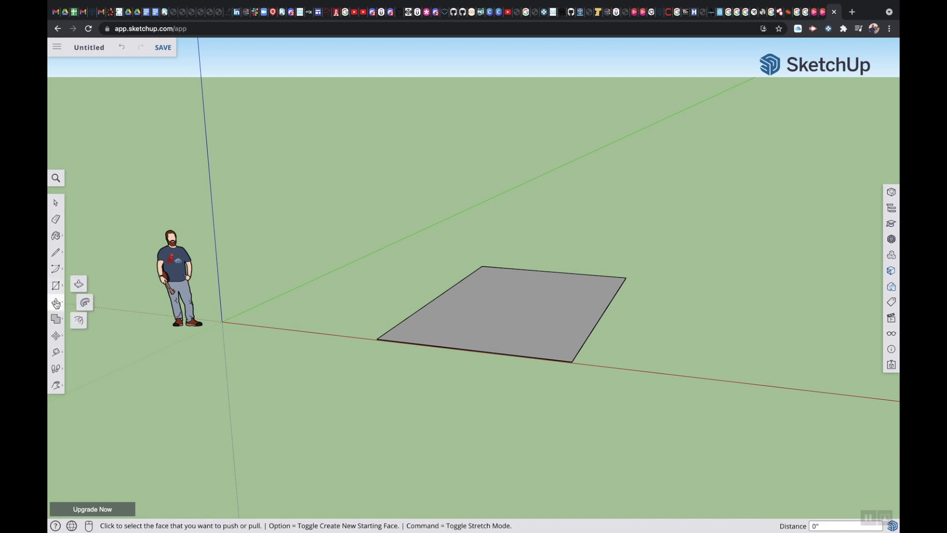
pyautogui.click(481, 334)
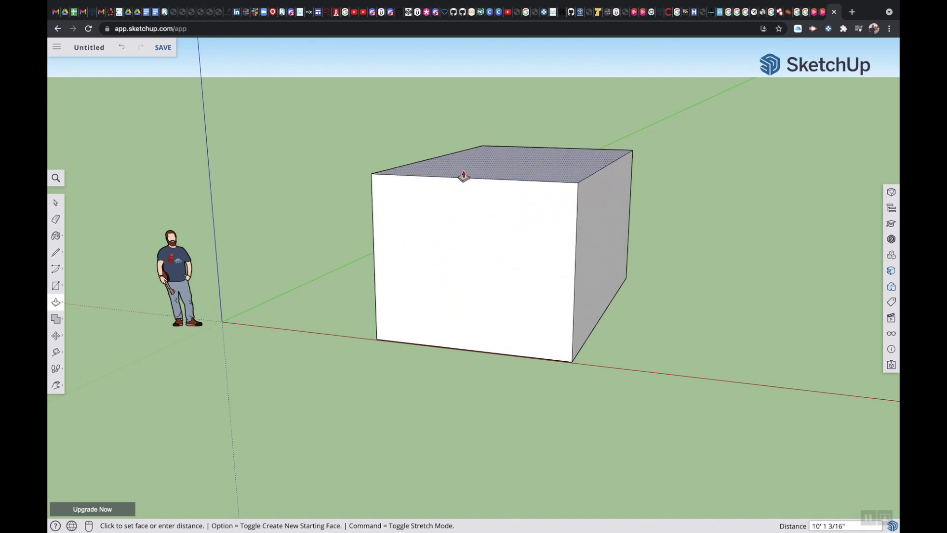
pyautogui.click(464, 175)
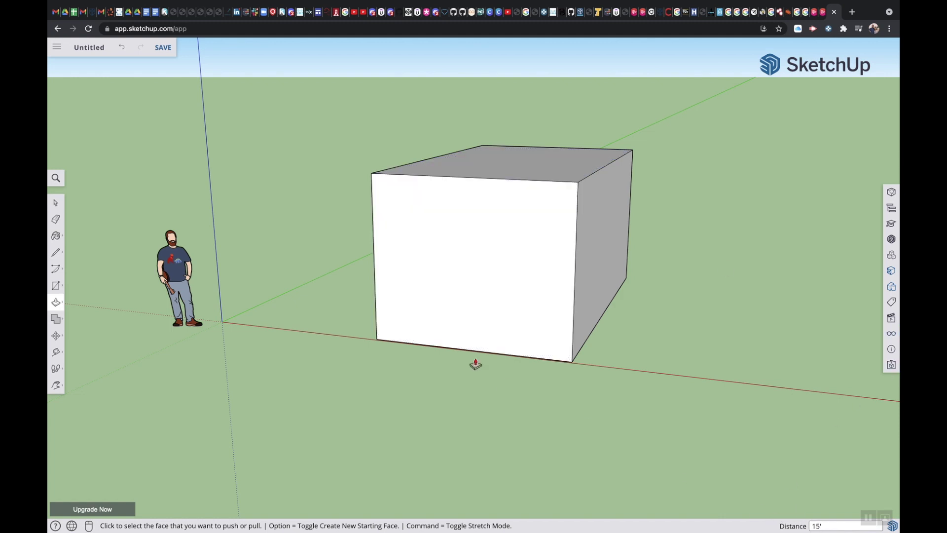
pyautogui.press('Return')
pyautogui.scroll(2, 445, 273)
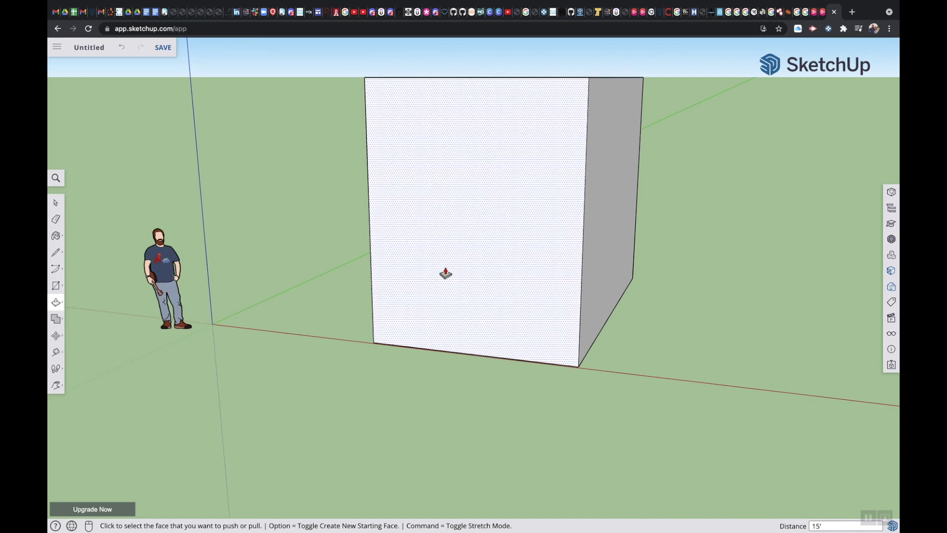
pyautogui.scroll(-2, 446, 272)
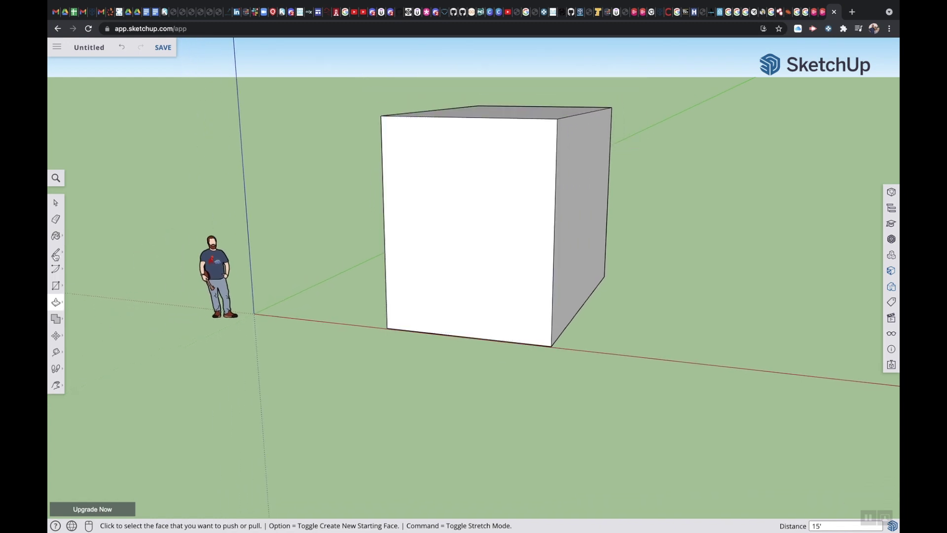
# - Measure the width of the box's front face between its vertical edges with the Tape Measure
pyautogui.click(56, 352)
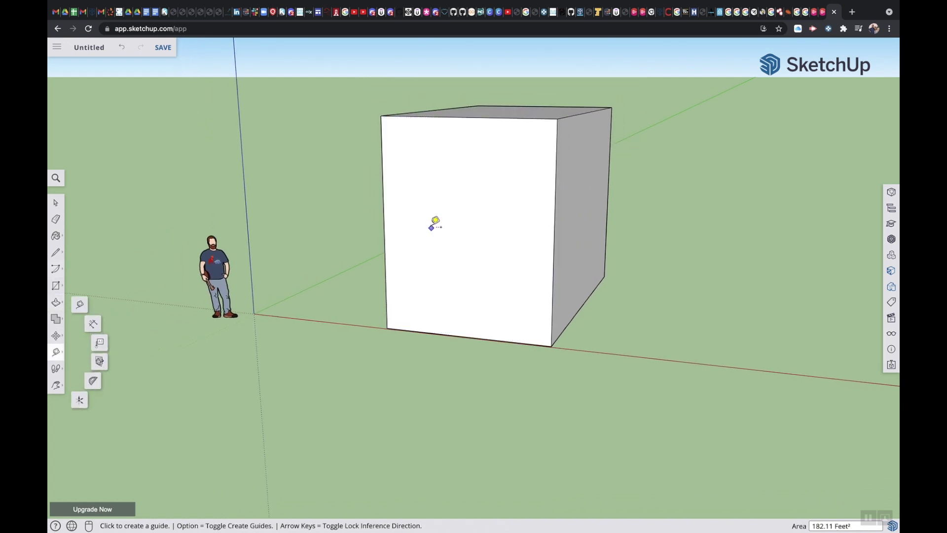
pyautogui.click(384, 224)
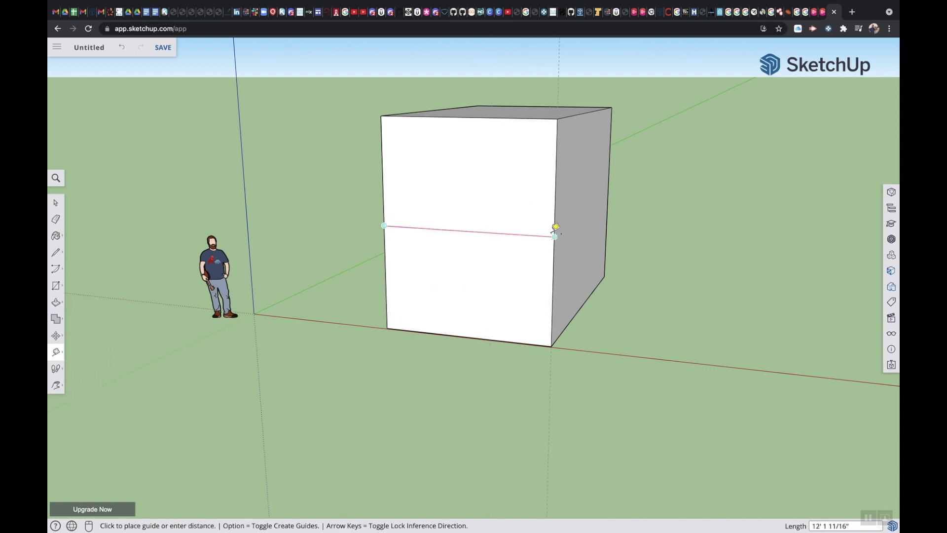
pyautogui.click(559, 226)
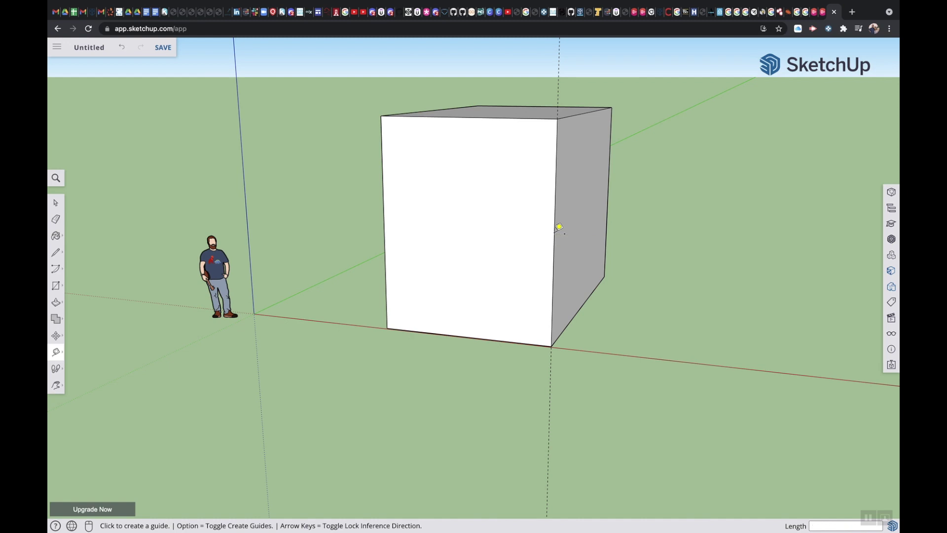
# - Push/Pull the box's side face away from the origin by about 3' 3" and erase the vertical guide line
pyautogui.scroll(-4, 555, 227)
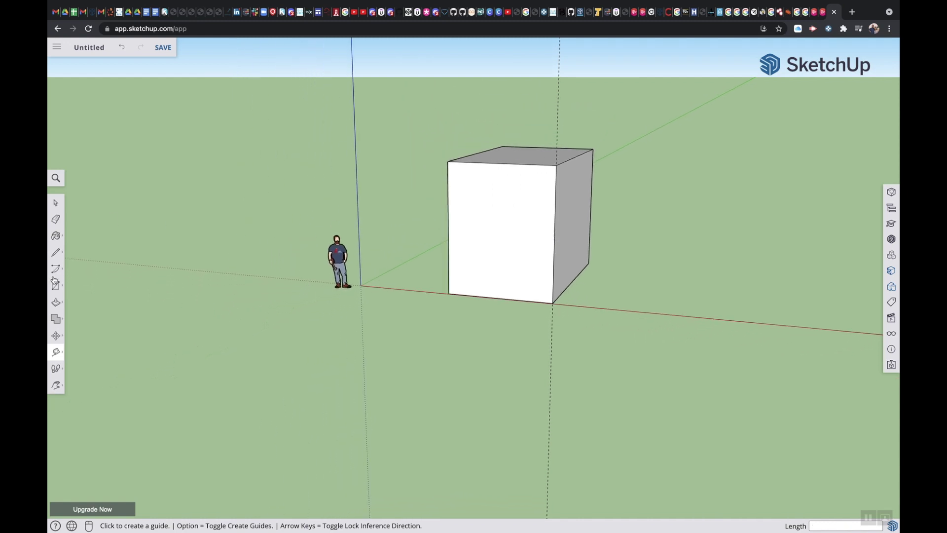
pyautogui.click(56, 302)
pyautogui.click(572, 225)
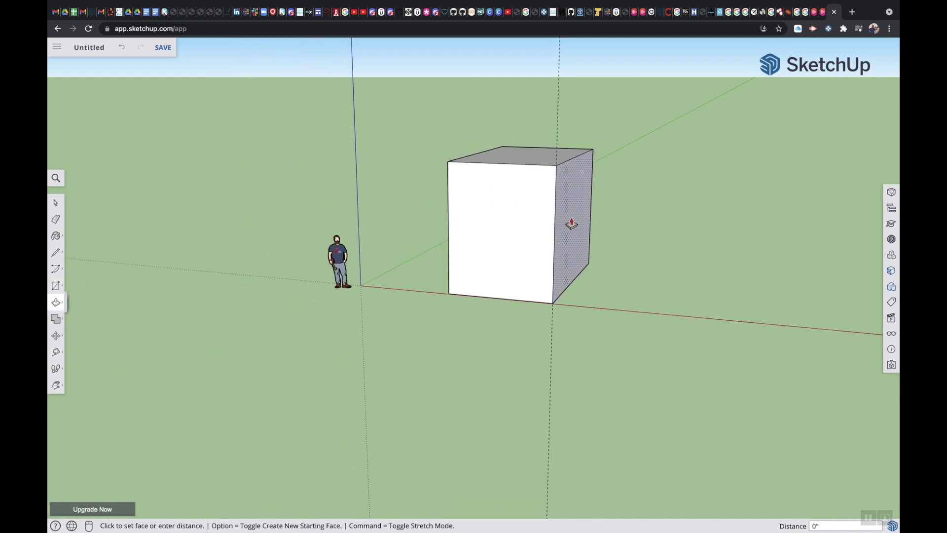
pyautogui.click(601, 229)
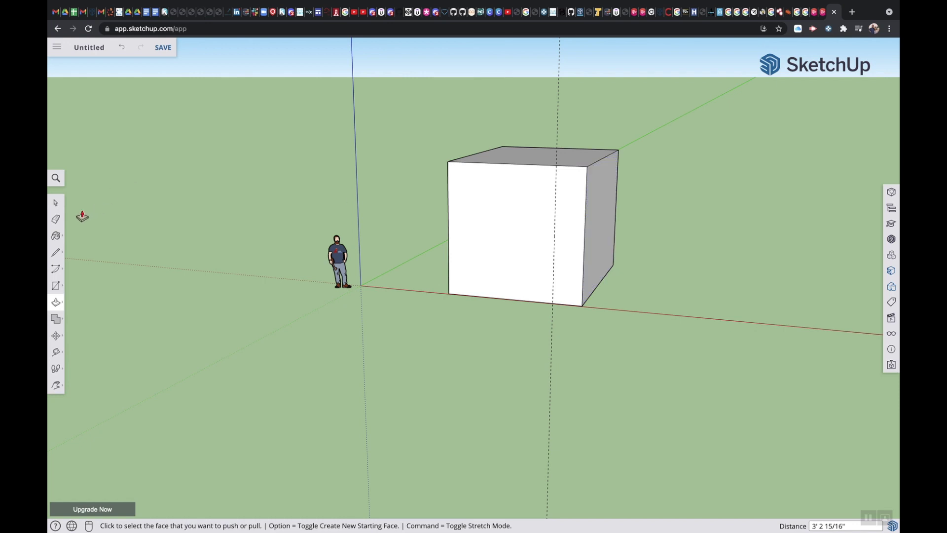
pyautogui.click(56, 219)
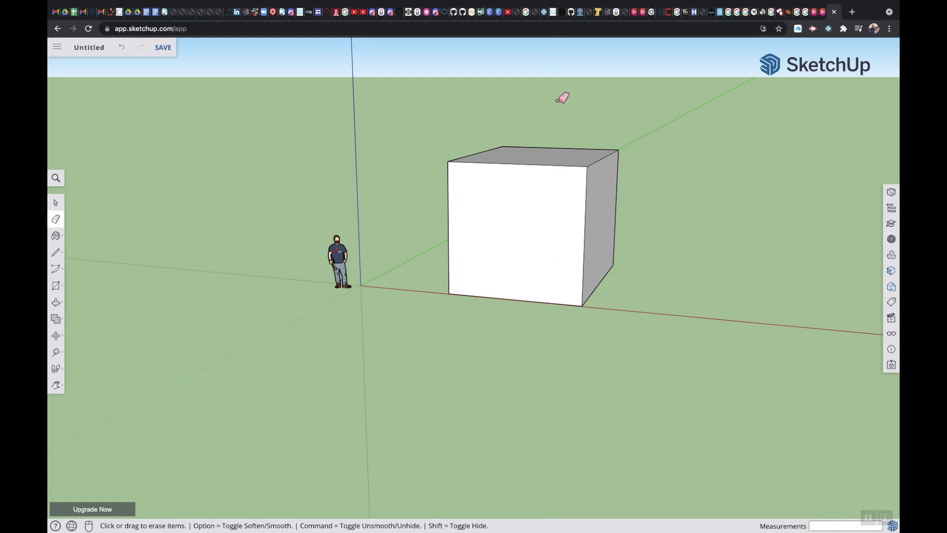
# - Draw a line across the box's top face from the front edge's midpoint to the back edge's midpoint
pyautogui.scroll(-2, 377, 233)
pyautogui.scroll(2, 377, 233)
pyautogui.scroll(-1, 378, 233)
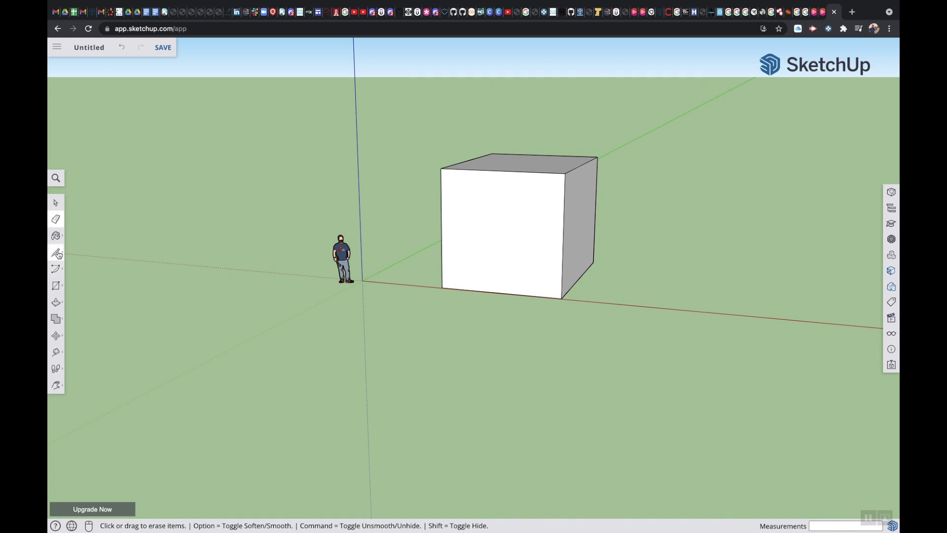
pyautogui.click(56, 385)
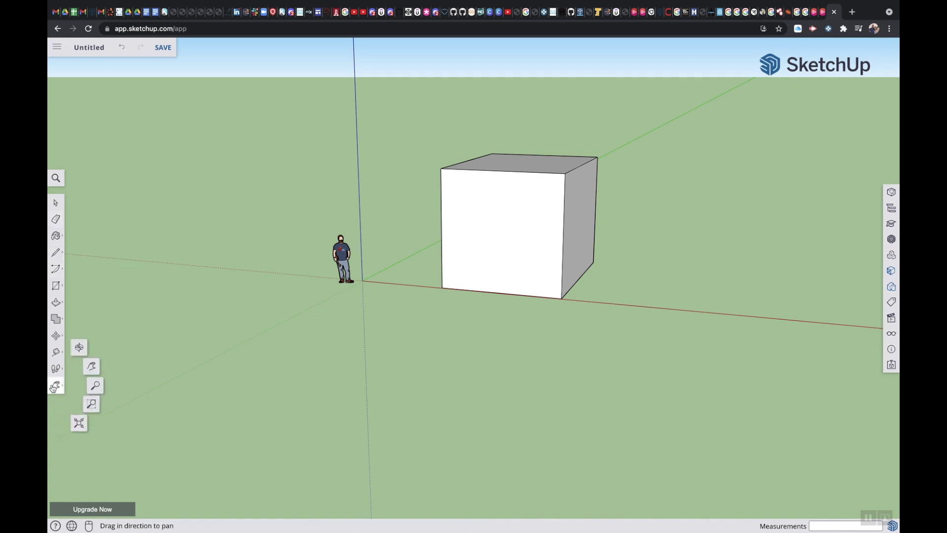
pyautogui.click(79, 347)
pyautogui.moveTo(498, 266); pyautogui.dragTo(526, 394)
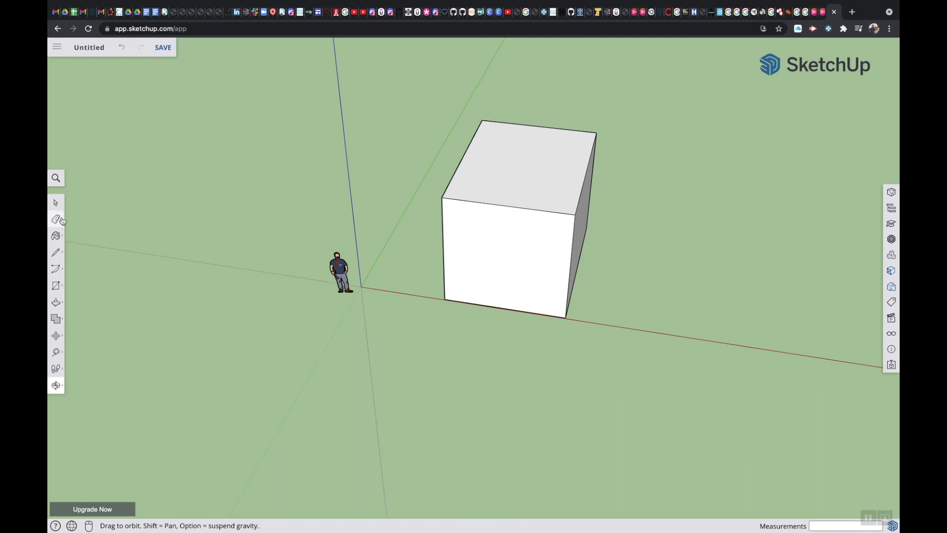
pyautogui.click(56, 251)
pyautogui.click(81, 243)
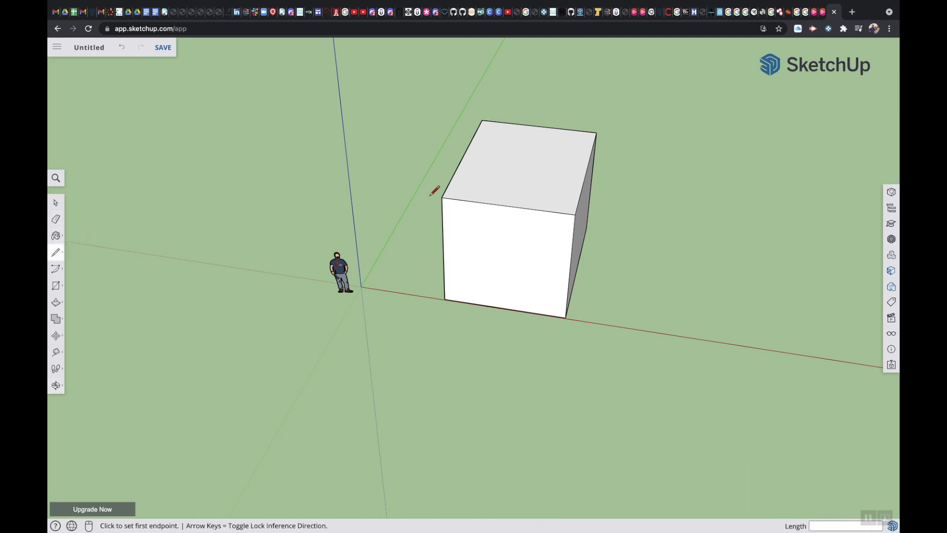
pyautogui.click(507, 205)
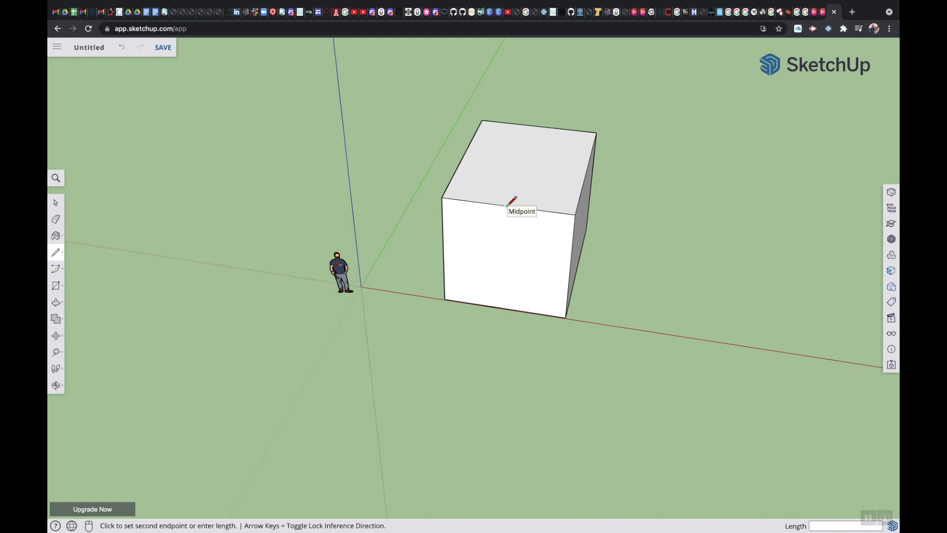
pyautogui.click(537, 126)
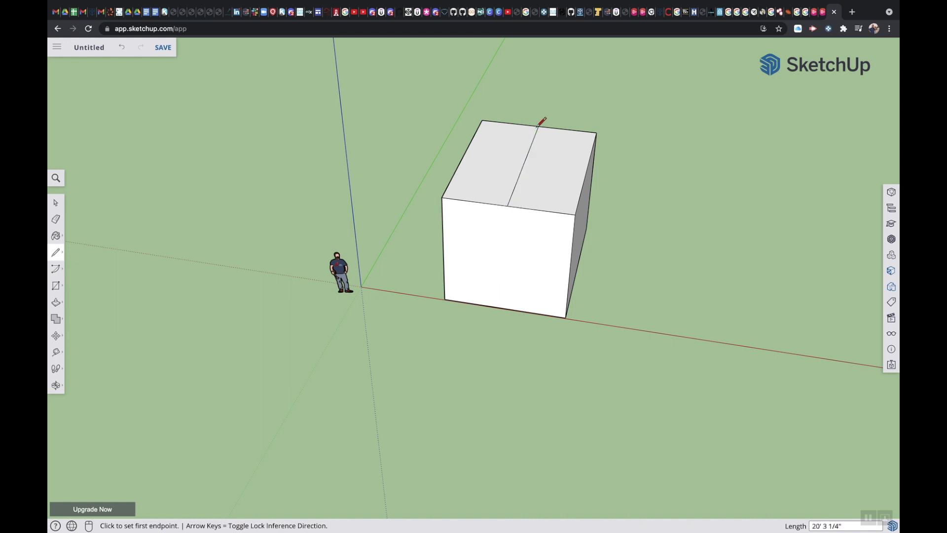
# - Move the centre line of the top face up 6' along the blue axis to form a gable roof
pyautogui.click(56, 336)
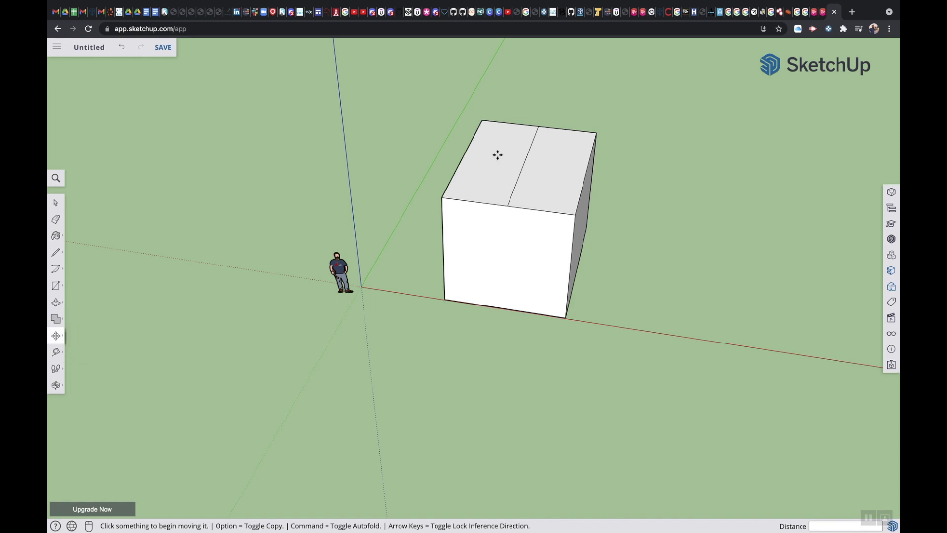
pyautogui.click(522, 168)
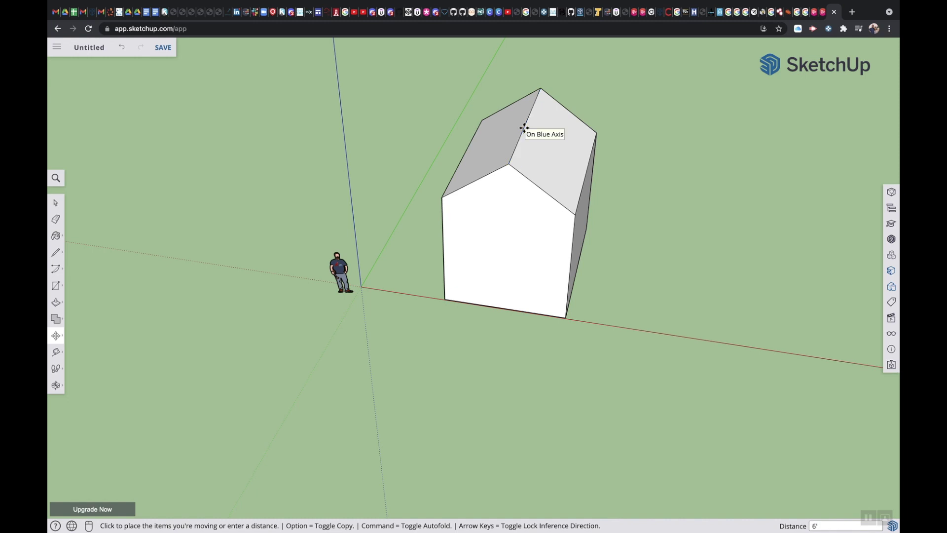
pyautogui.press('Return')
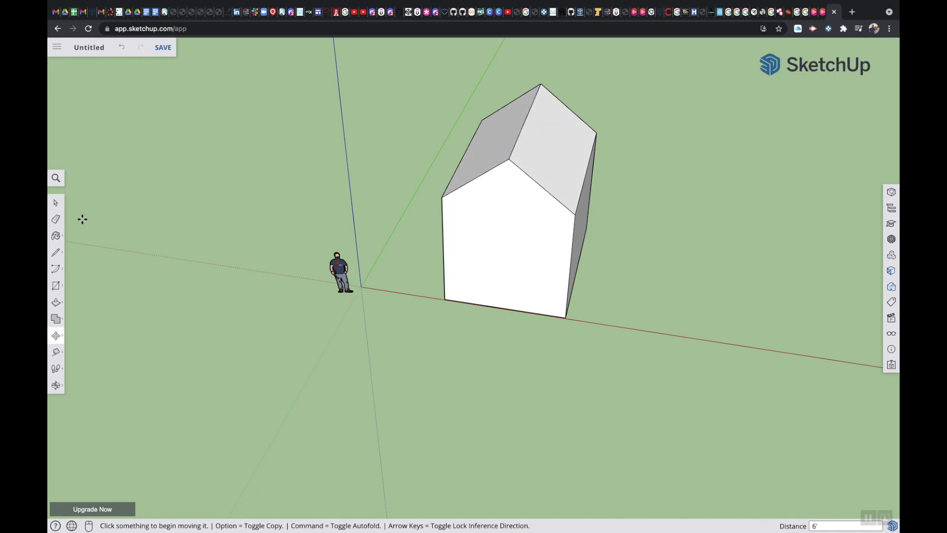
# - Draw a line across the front face between the two eave corners to separate the gable from the wall
pyautogui.click(56, 253)
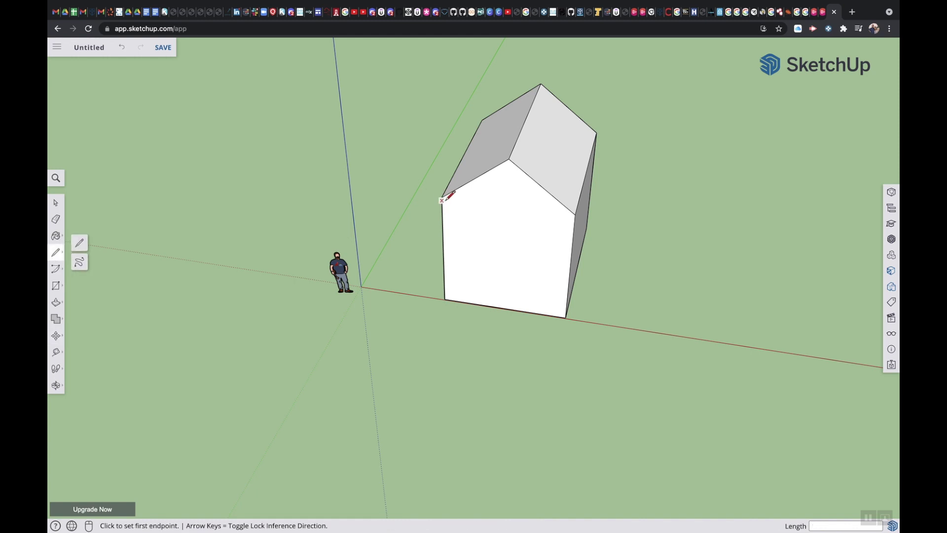
pyautogui.click(442, 197)
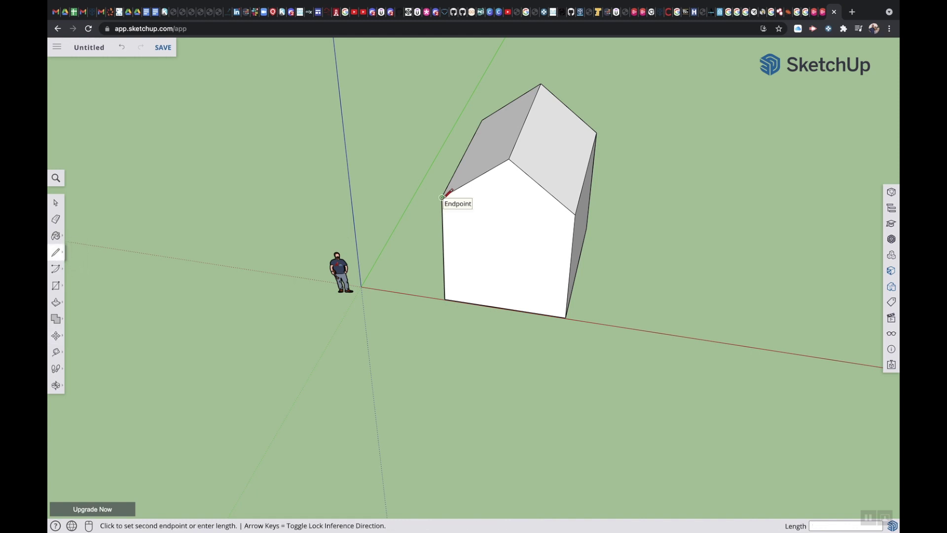
pyautogui.click(575, 213)
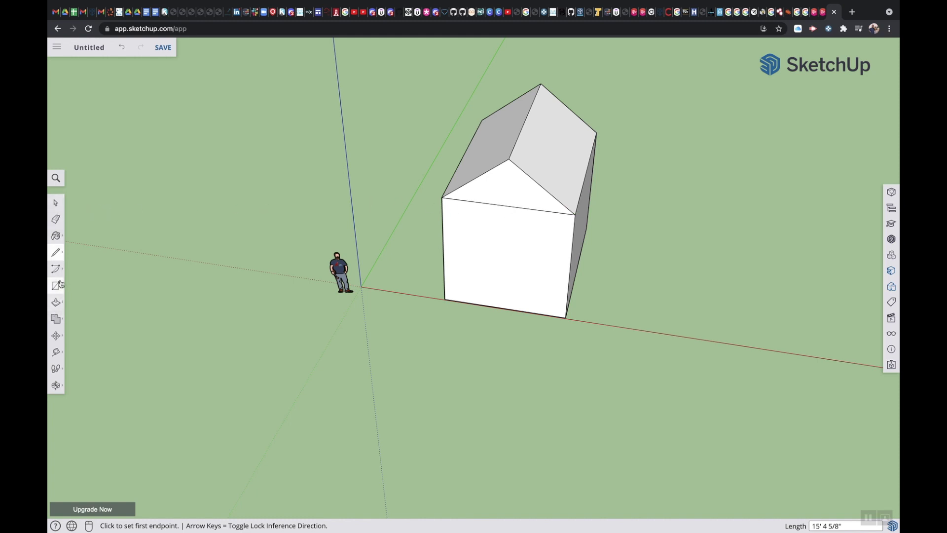
# - Draw a door rectangle about 4' 2" wide and 7' 5" high on the front wall, rising from its bottom edge
pyautogui.click(56, 385)
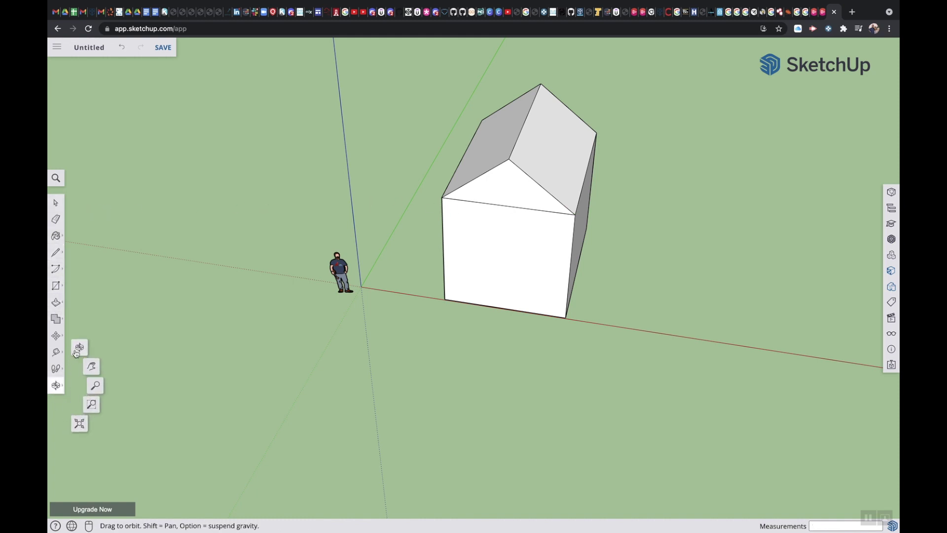
pyautogui.moveTo(423, 326); pyautogui.dragTo(497, 254)
pyautogui.scroll(2, 497, 255)
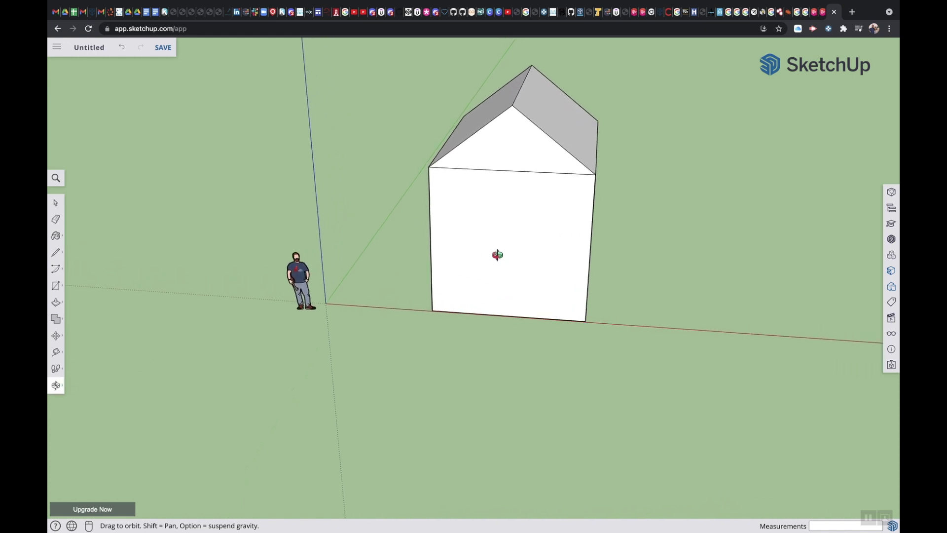
pyautogui.scroll(3, 496, 254)
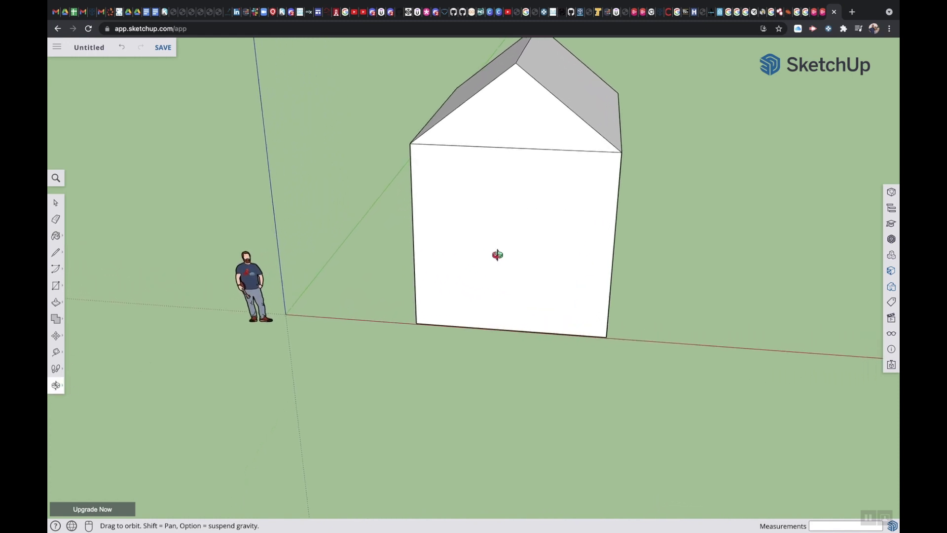
pyautogui.click(55, 286)
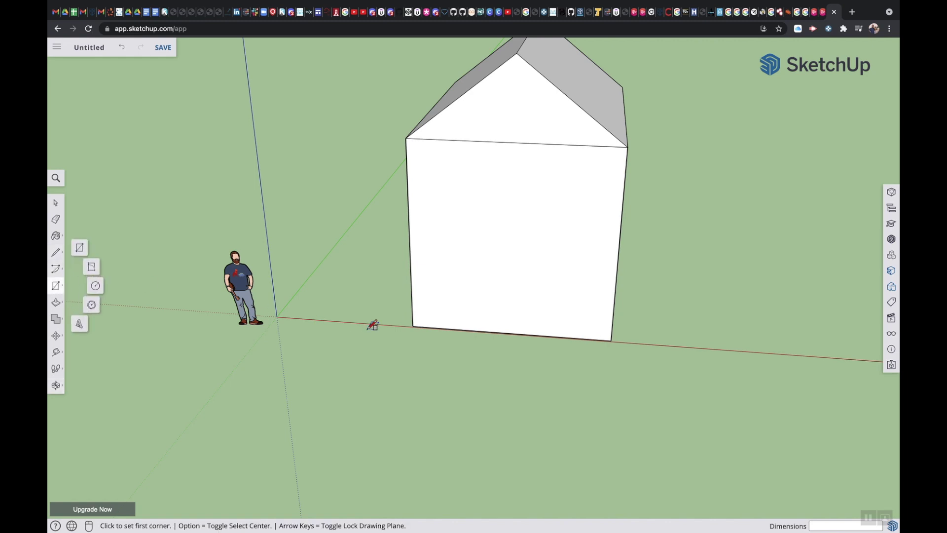
pyautogui.click(533, 335)
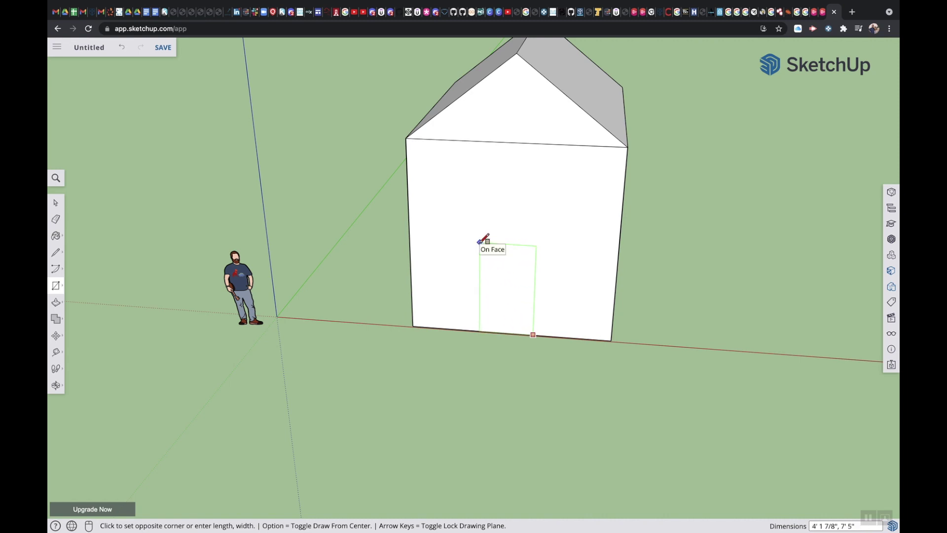
pyautogui.click(479, 241)
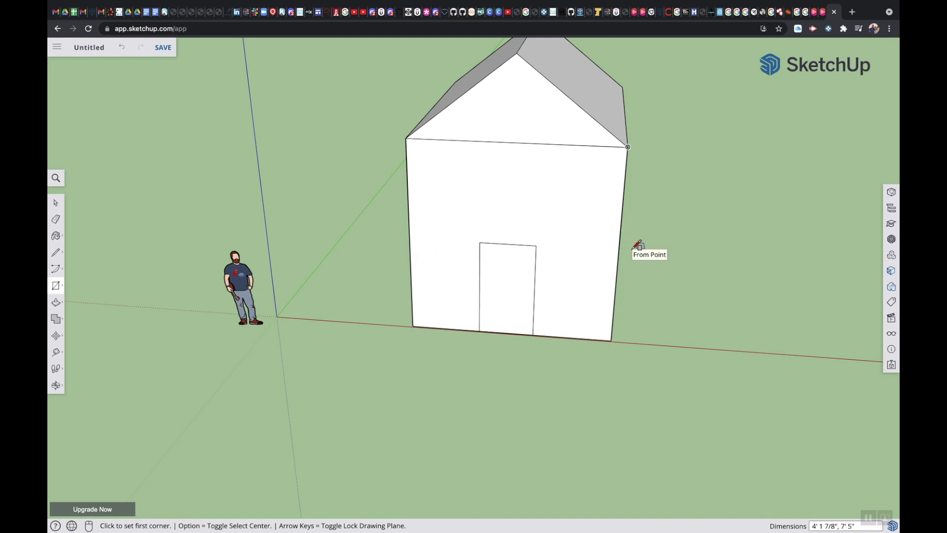
# - Place vertical guide lines 6" outside both side edges of the door with the Tape Measure
pyautogui.click(58, 255)
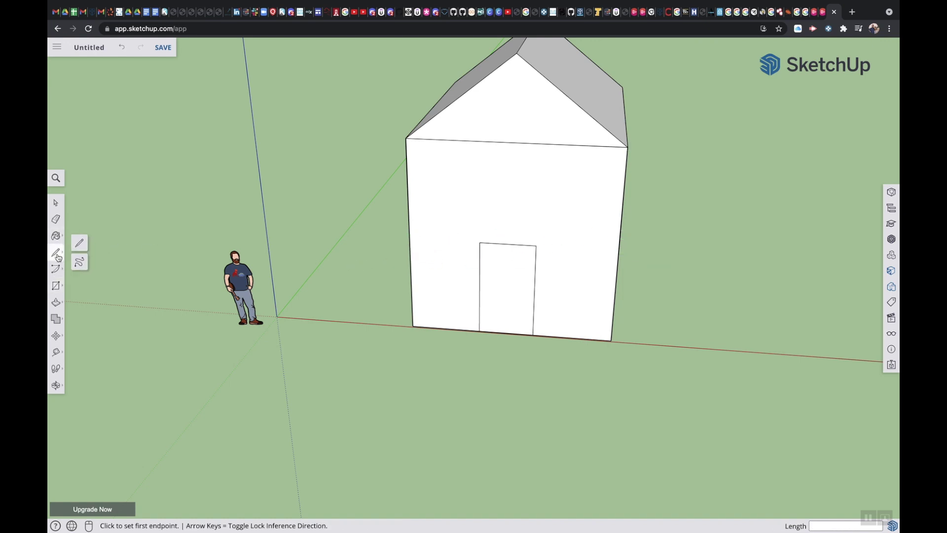
pyautogui.click(56, 352)
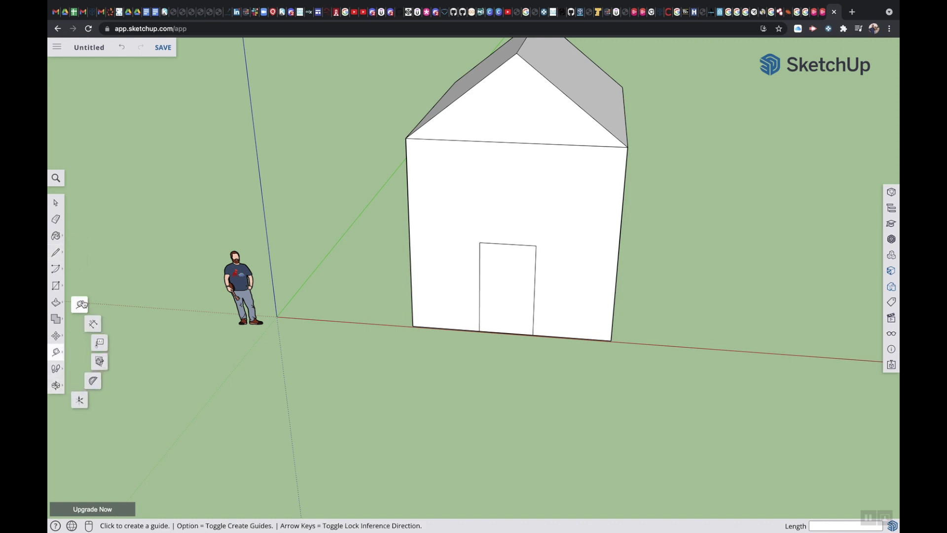
pyautogui.click(535, 291)
pyautogui.click(547, 282)
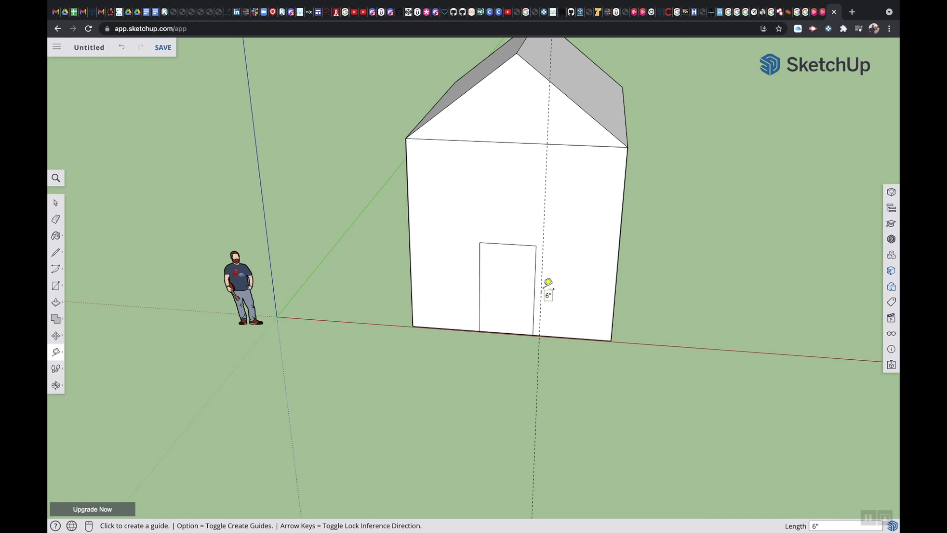
pyautogui.click(508, 244)
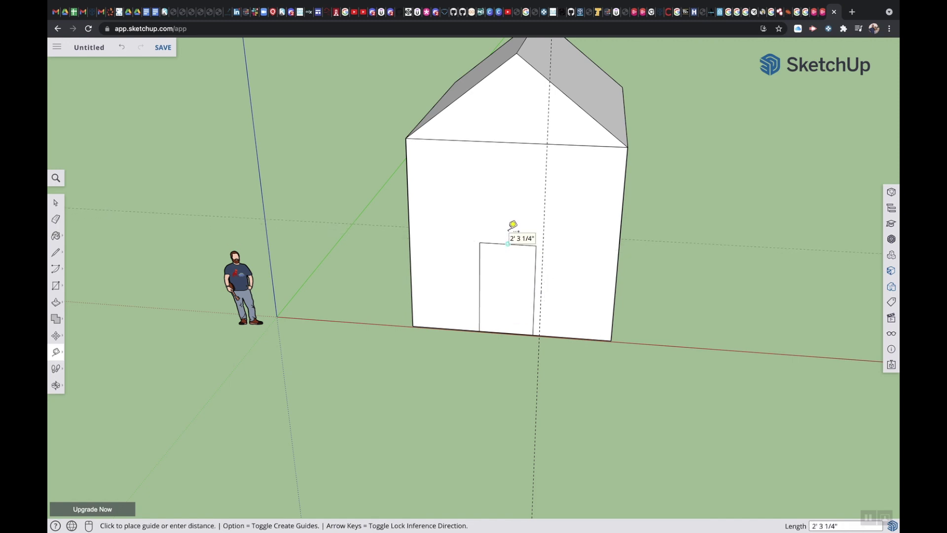
pyautogui.press('Escape')
pyautogui.click(480, 268)
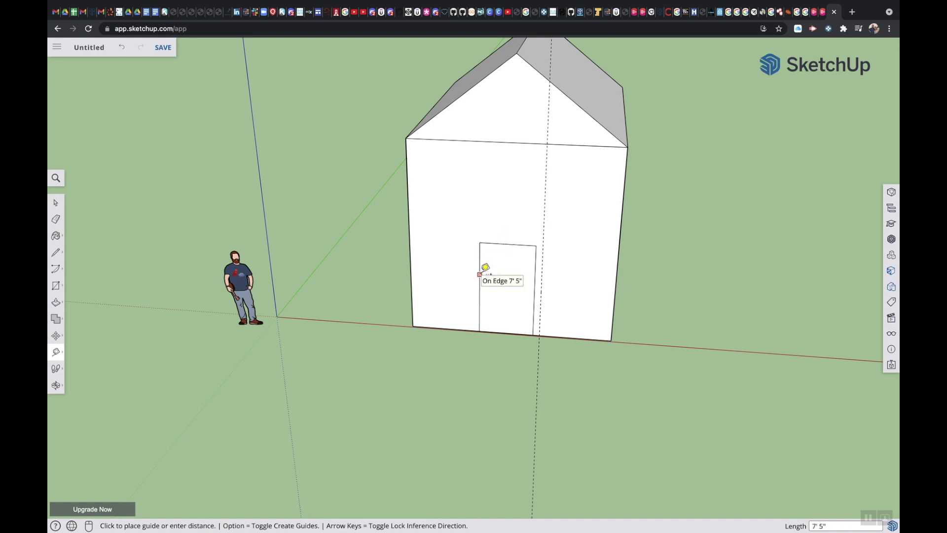
pyautogui.click(477, 274)
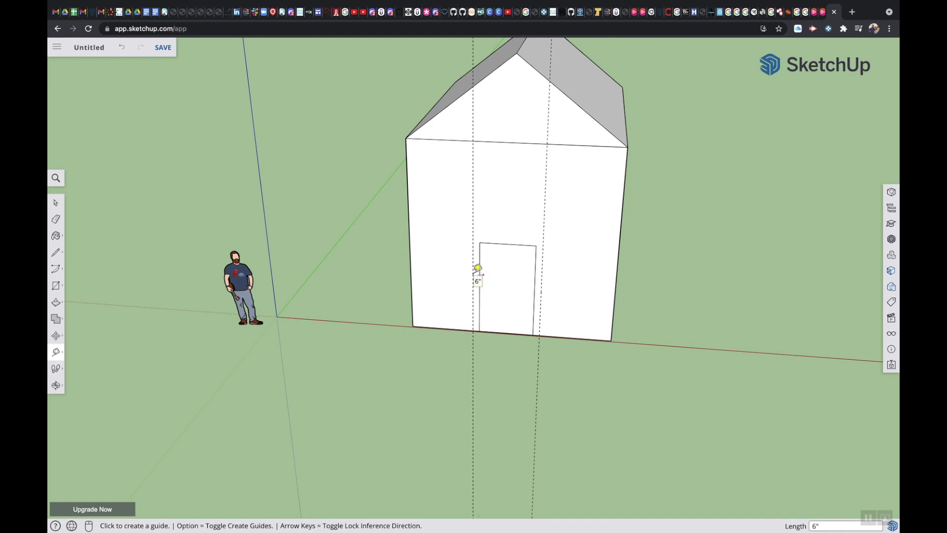
# - Place a horizontal guide line 6" above the door's top edge
pyautogui.click(59, 386)
pyautogui.moveTo(251, 350); pyautogui.dragTo(571, 412)
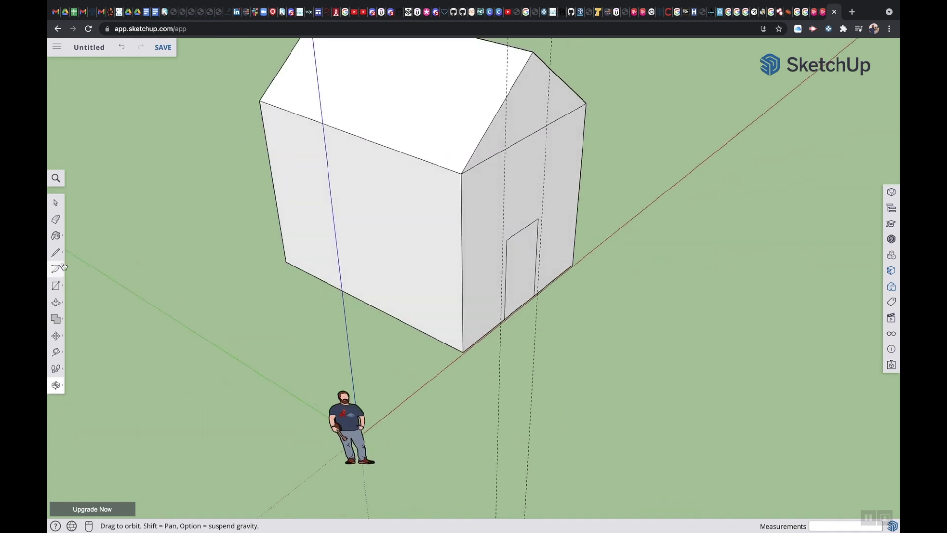
pyautogui.click(56, 352)
pyautogui.click(523, 229)
pyautogui.click(527, 217)
pyautogui.click(527, 209)
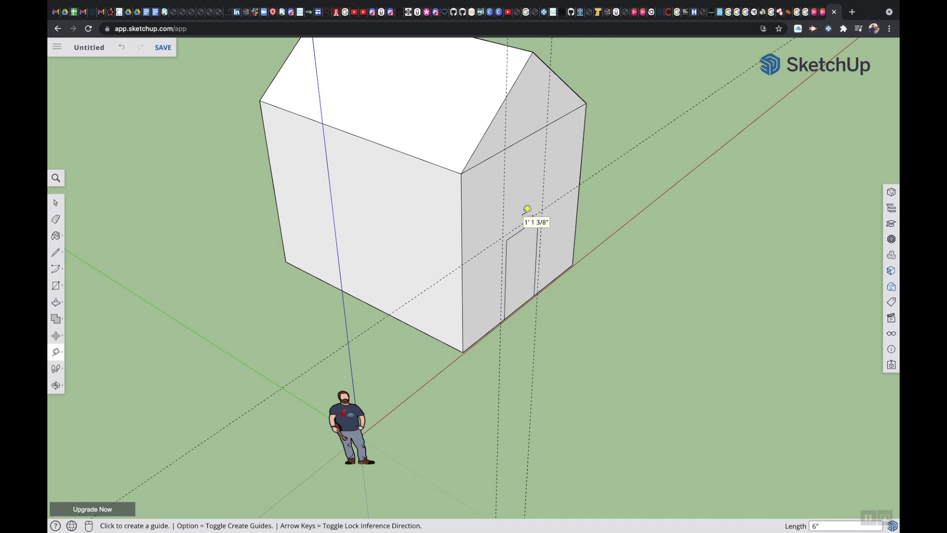
# - Draw the door frame's outer outline with three lines through the guide intersections, starting and ending on the wall's bottom edge
pyautogui.press('l')
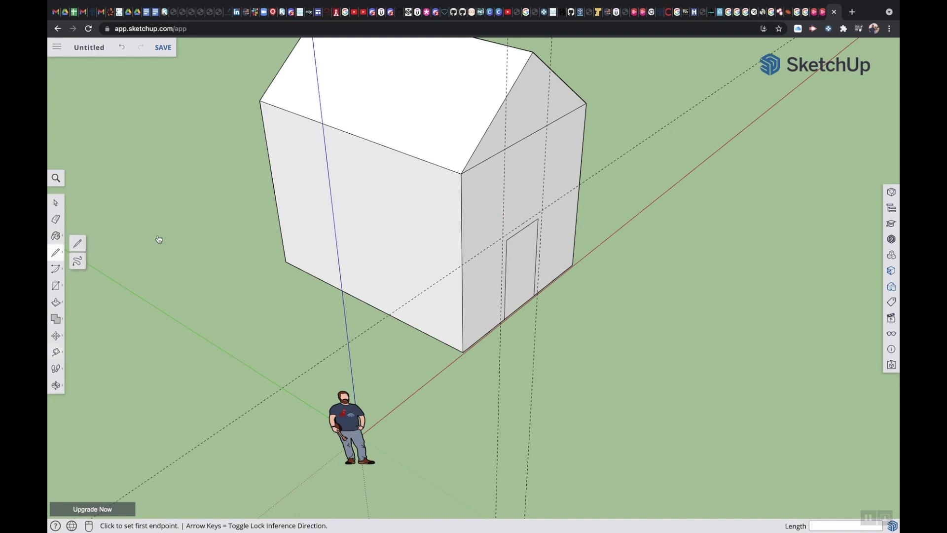
pyautogui.scroll(5, 504, 317)
pyautogui.click(502, 323)
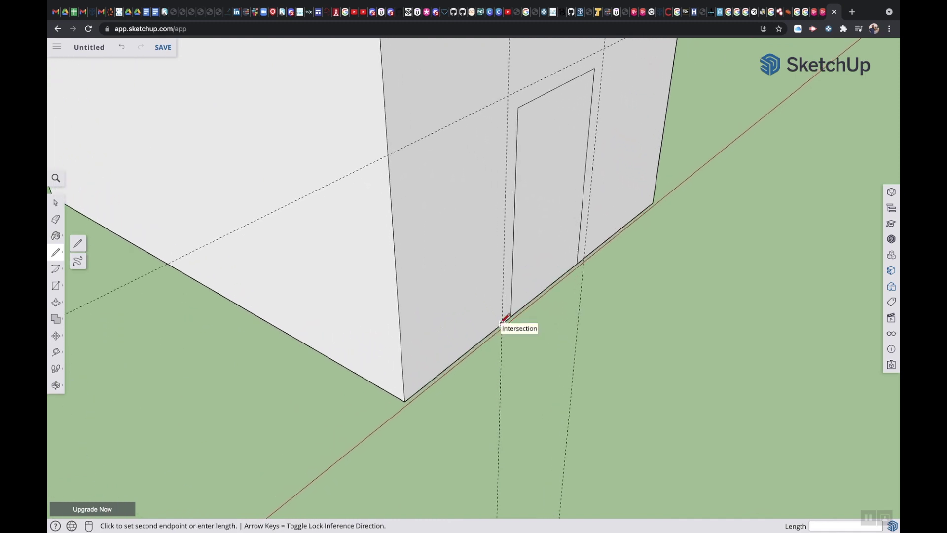
pyautogui.click(508, 95)
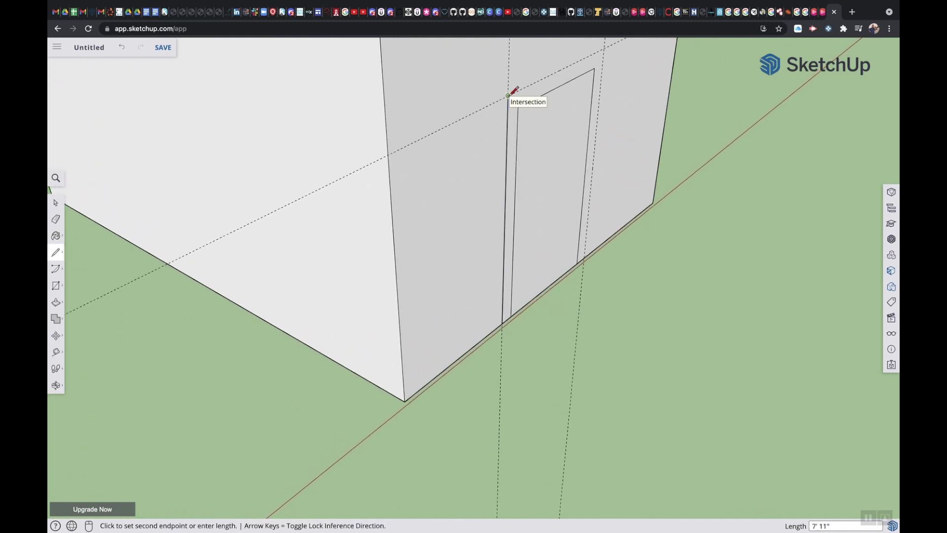
pyautogui.click(604, 49)
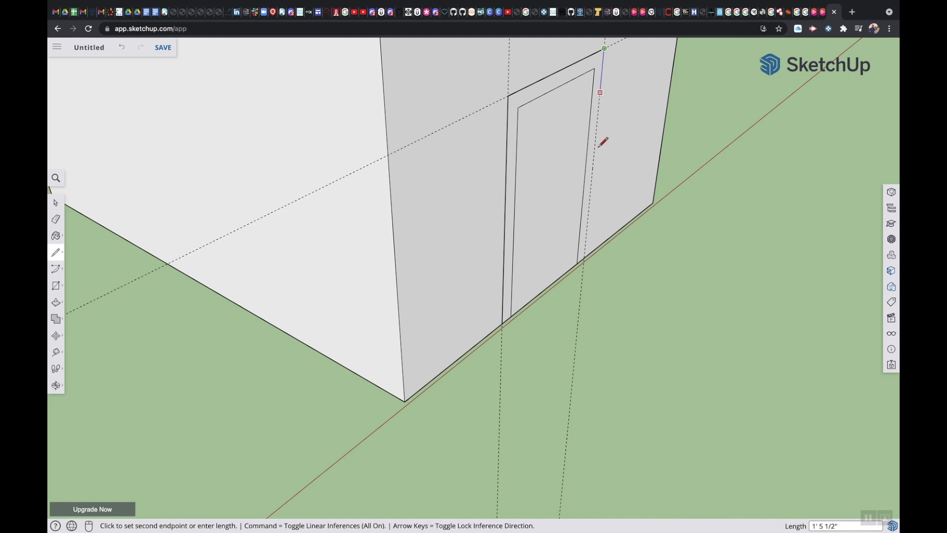
pyautogui.click(583, 257)
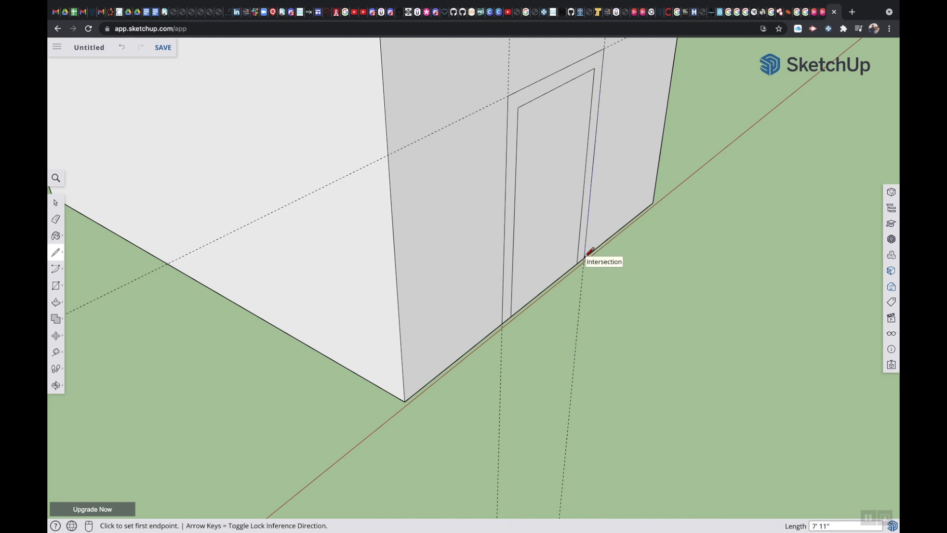
# - Erase the horizontal guide and both vertical guides around the door frame
pyautogui.click(57, 220)
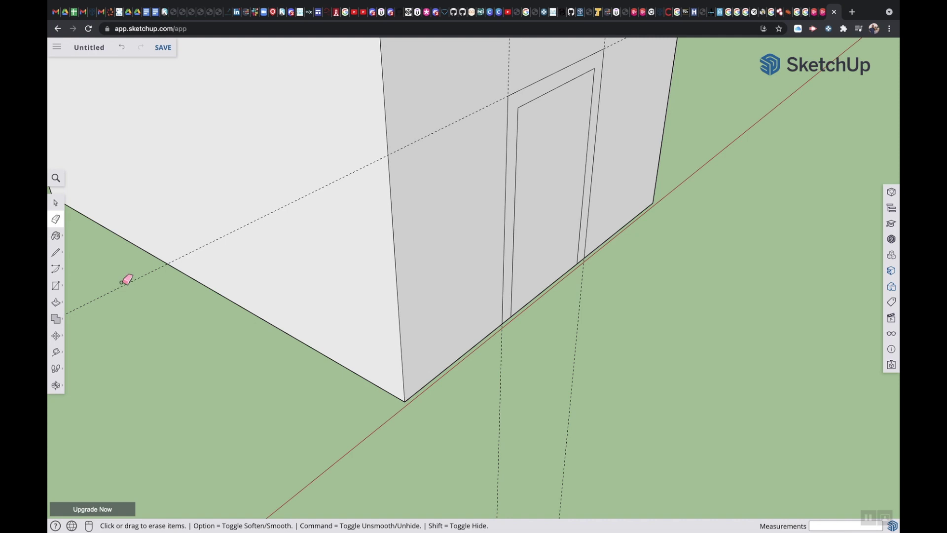
pyautogui.click(123, 284)
pyautogui.scroll(-6, 513, 62)
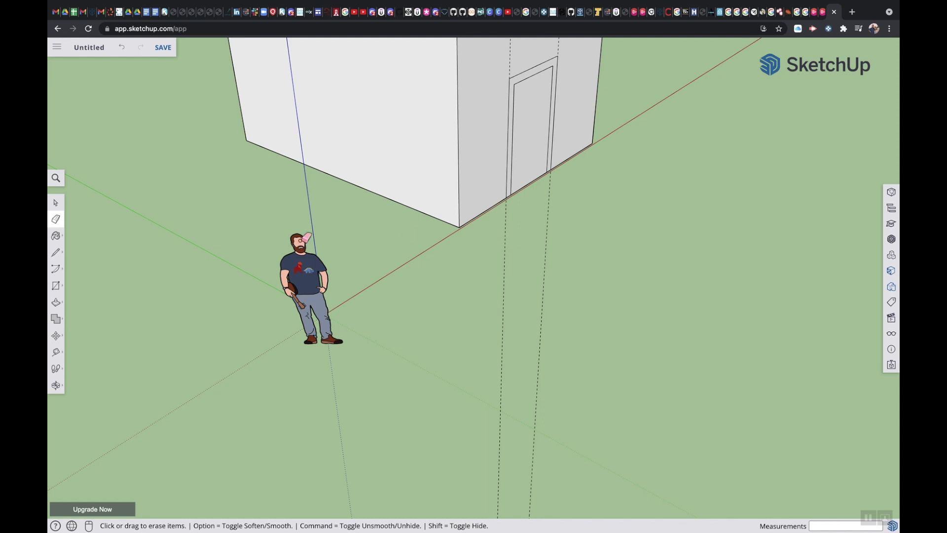
pyautogui.click(55, 385)
pyautogui.moveTo(625, 246); pyautogui.dragTo(357, 290)
pyautogui.click(56, 219)
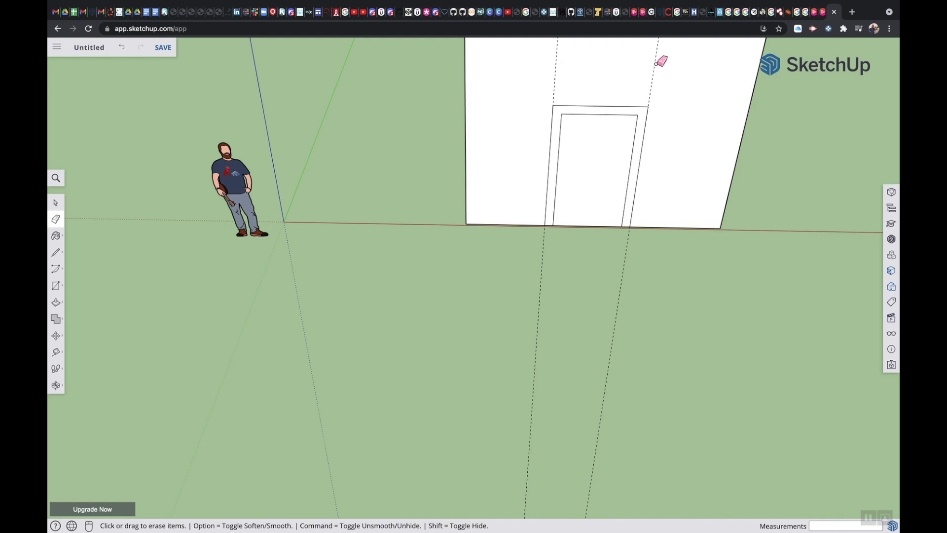
pyautogui.scroll(-10, 656, 63)
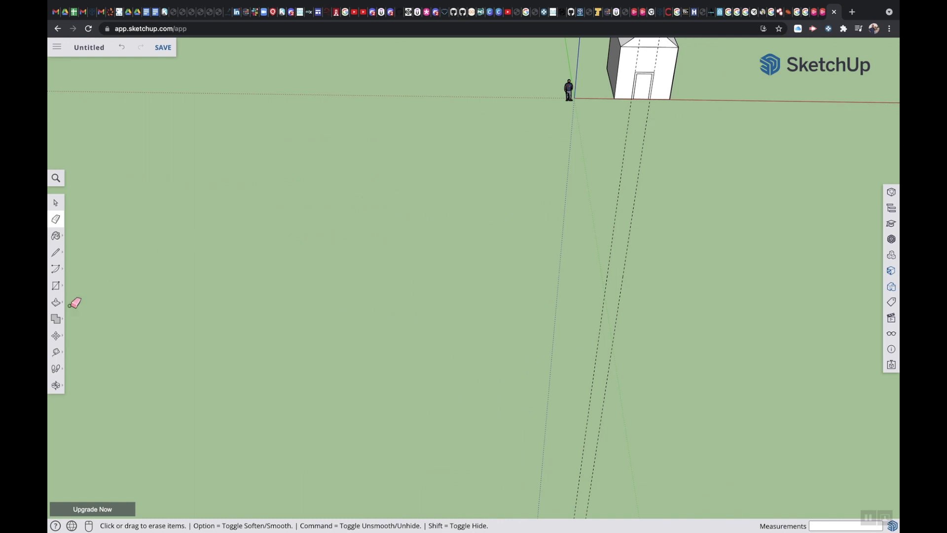
pyautogui.click(56, 385)
pyautogui.click(91, 366)
pyautogui.moveTo(638, 172); pyautogui.dragTo(567, 318)
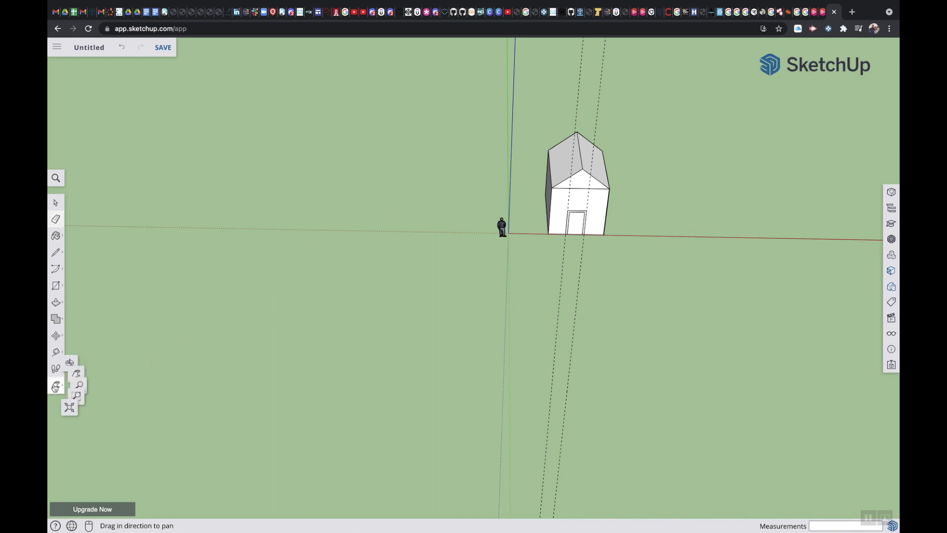
pyautogui.click(57, 386)
pyautogui.click(77, 350)
pyautogui.moveTo(608, 338); pyautogui.dragTo(381, 308)
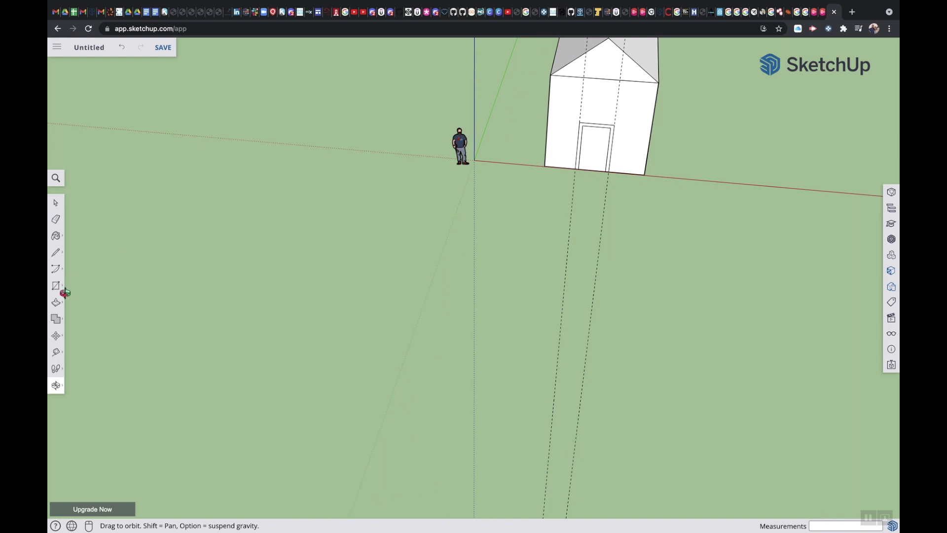
pyautogui.click(56, 219)
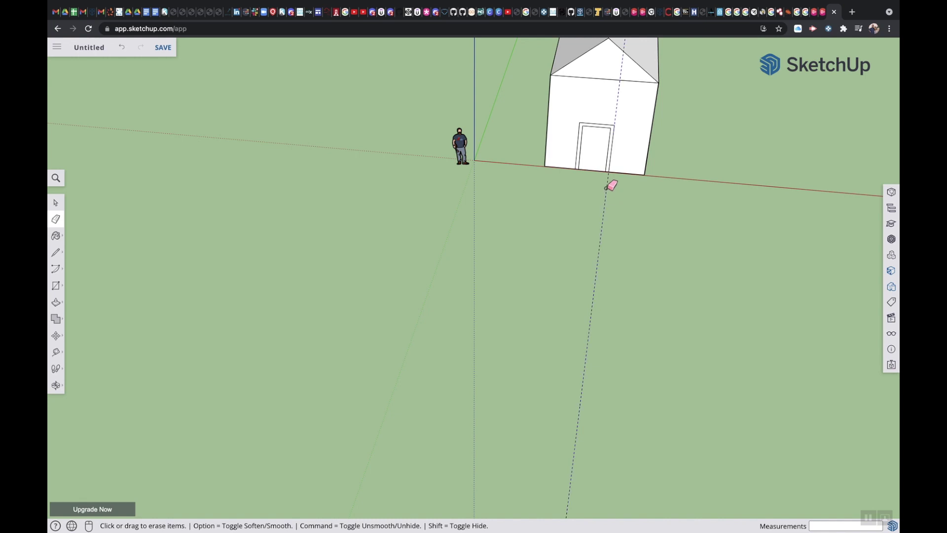
# - Push/Pull the door frame face outward from the front wall by 3"
pyautogui.click(56, 301)
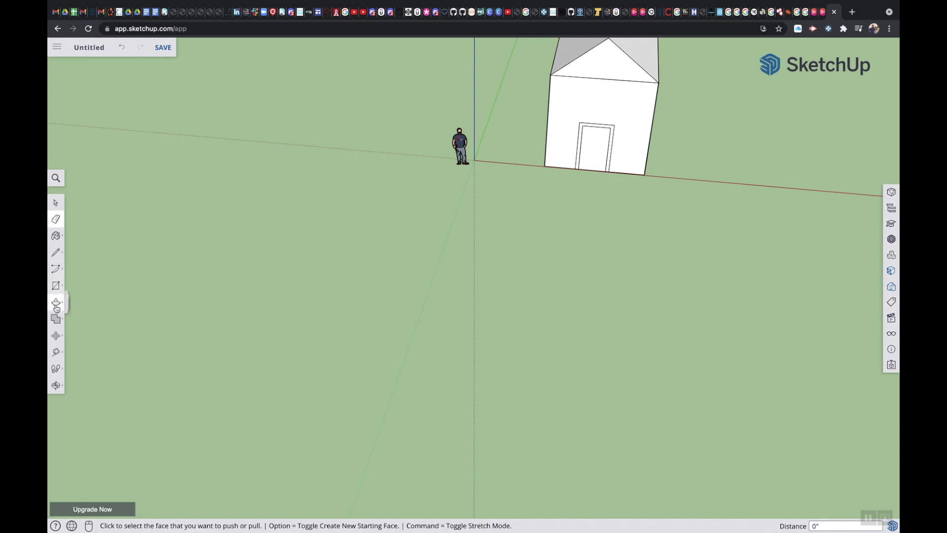
pyautogui.scroll(2, 567, 146)
pyautogui.scroll(3, 567, 147)
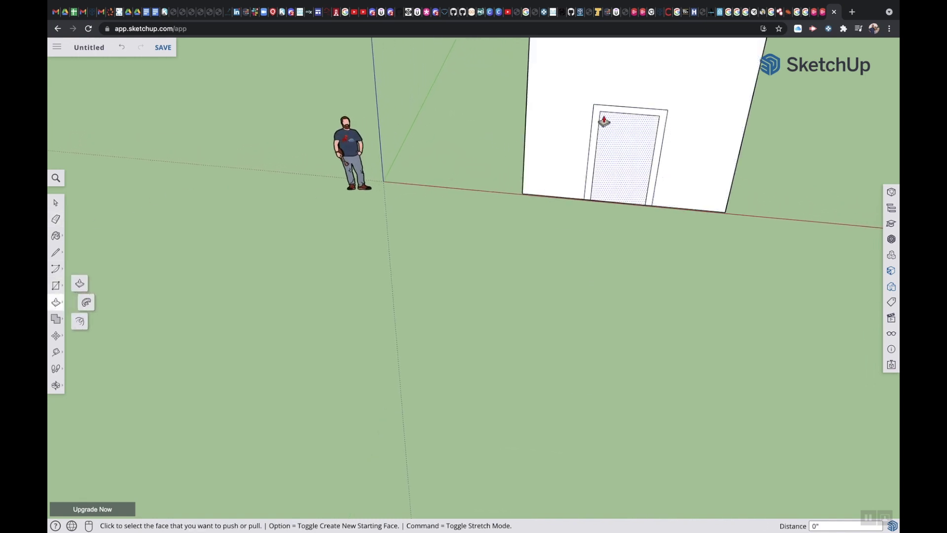
pyautogui.click(599, 120)
pyautogui.click(598, 121)
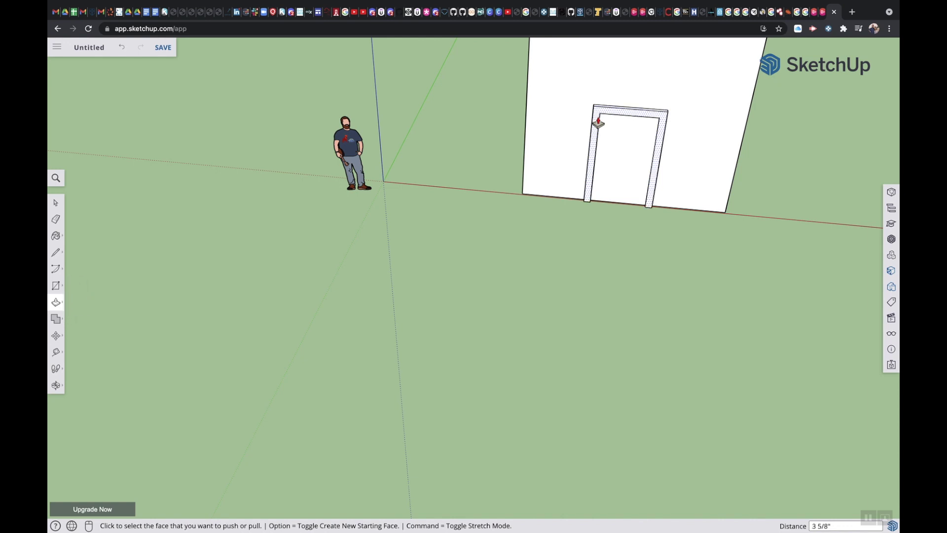
pyautogui.click(599, 122)
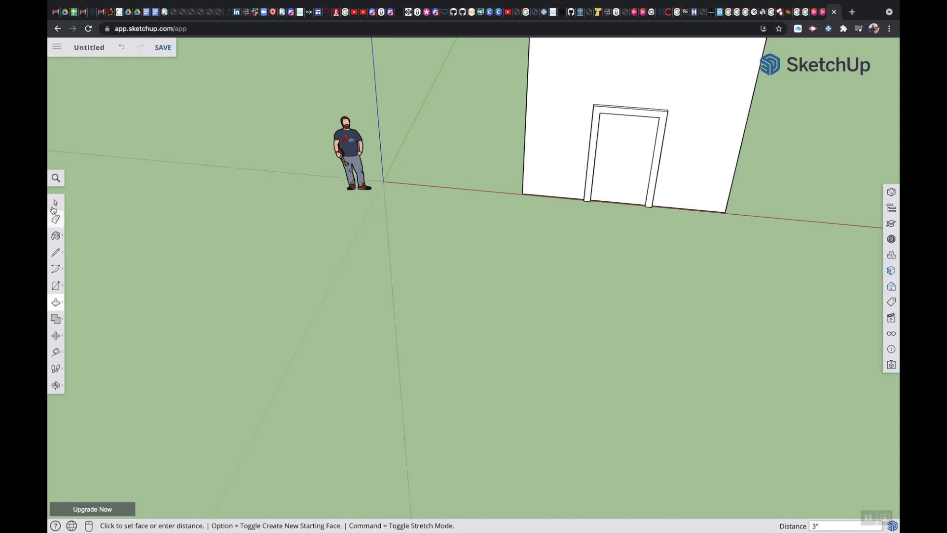
# - Draw a circle with a 6" radius at about mid-height near the door's left edge as the doorknob outline
pyautogui.click(56, 384)
pyautogui.moveTo(384, 247); pyautogui.dragTo(470, 238)
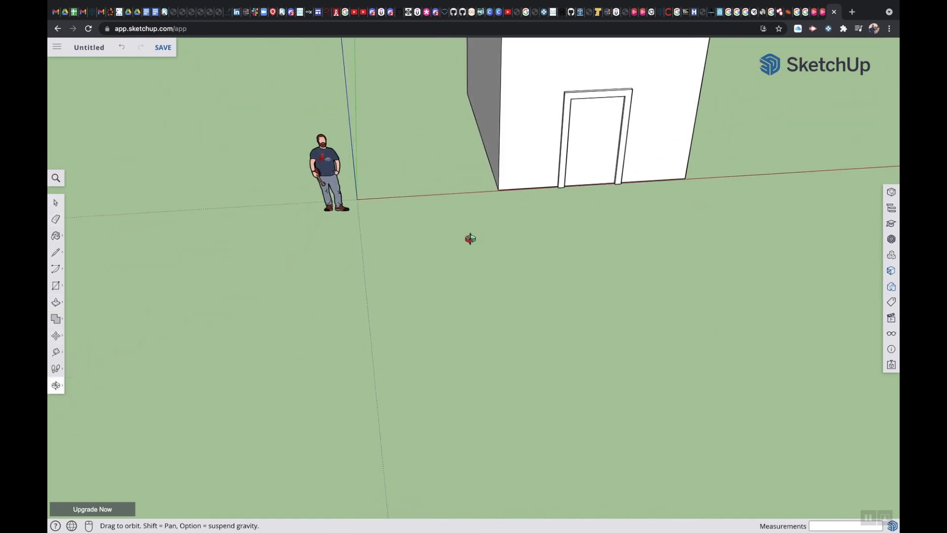
pyautogui.click(58, 303)
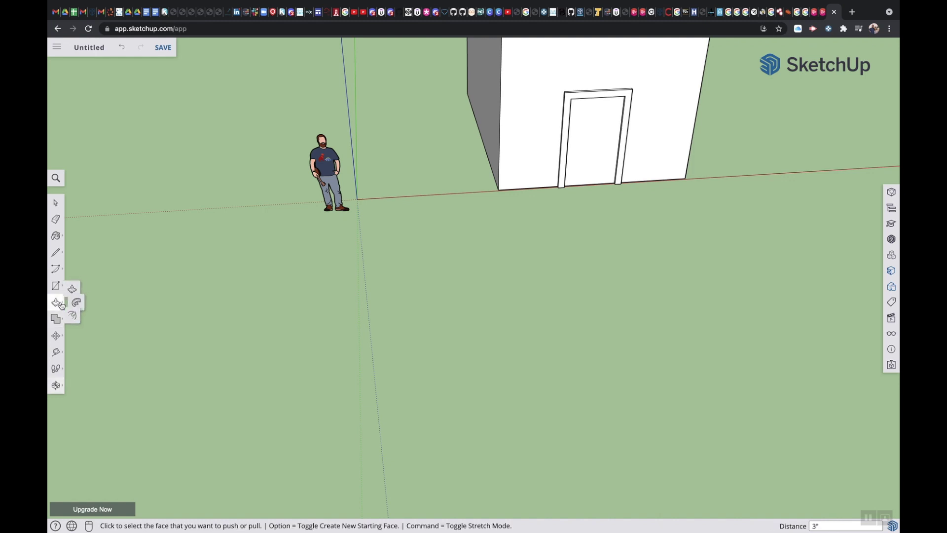
pyautogui.click(56, 285)
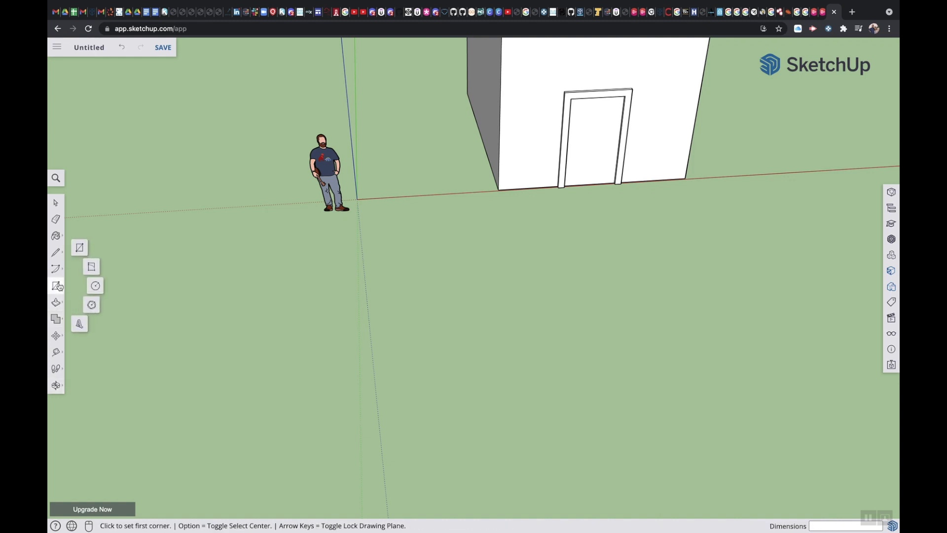
pyautogui.click(95, 286)
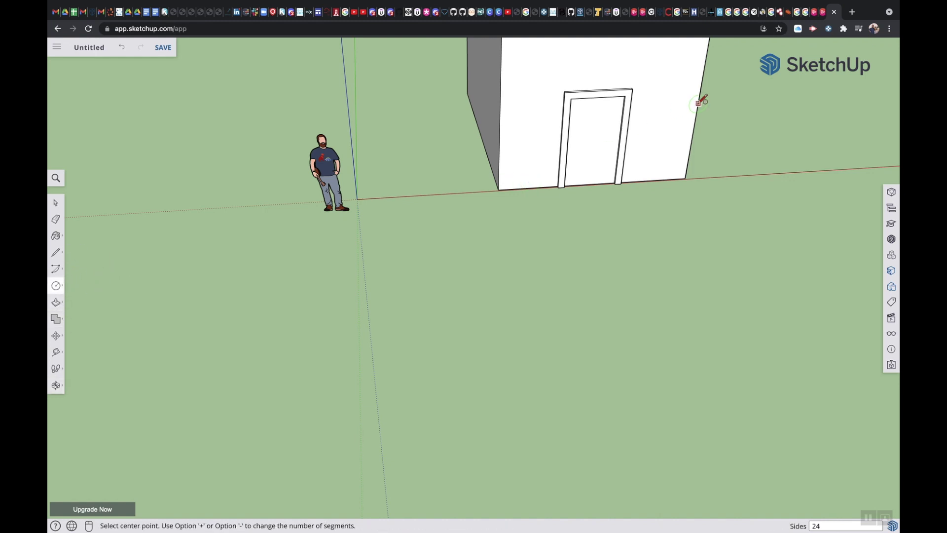
pyautogui.click(580, 143)
pyautogui.click(586, 143)
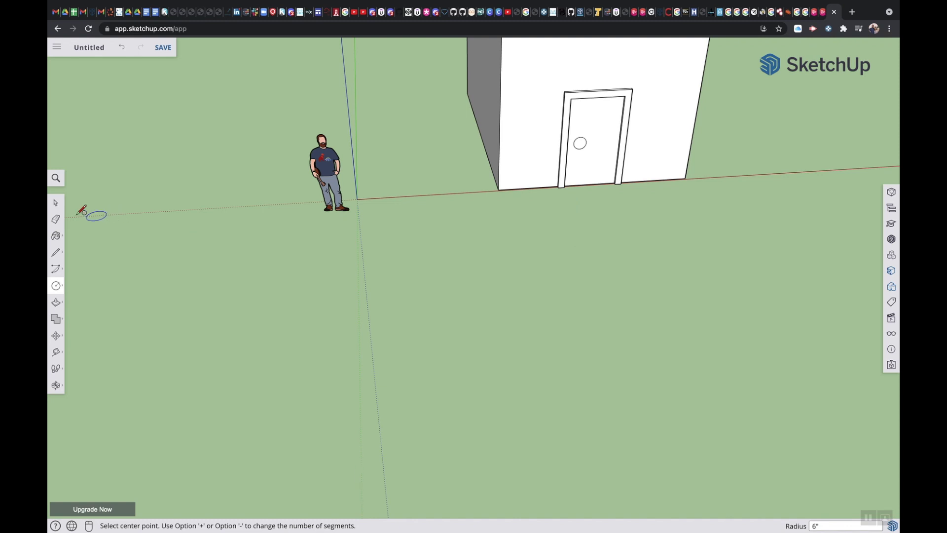
# - Draw a rectangular window about 7' 9" by 3' 10" on the side wall to the left of the door
pyautogui.click(55, 204)
pyautogui.click(56, 386)
pyautogui.moveTo(333, 341); pyautogui.dragTo(330, 313)
pyautogui.scroll(-2, 322, 183)
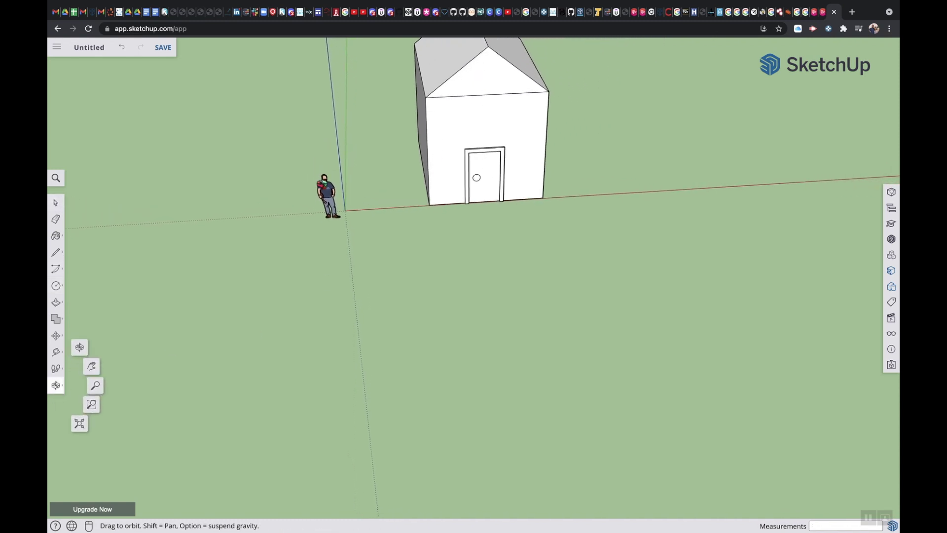
pyautogui.moveTo(344, 93); pyautogui.dragTo(600, 142)
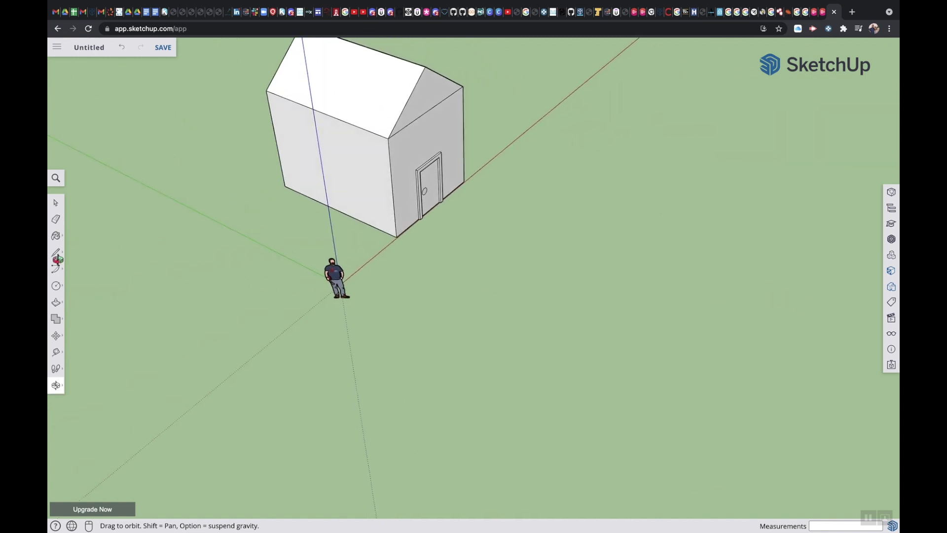
pyautogui.click(57, 286)
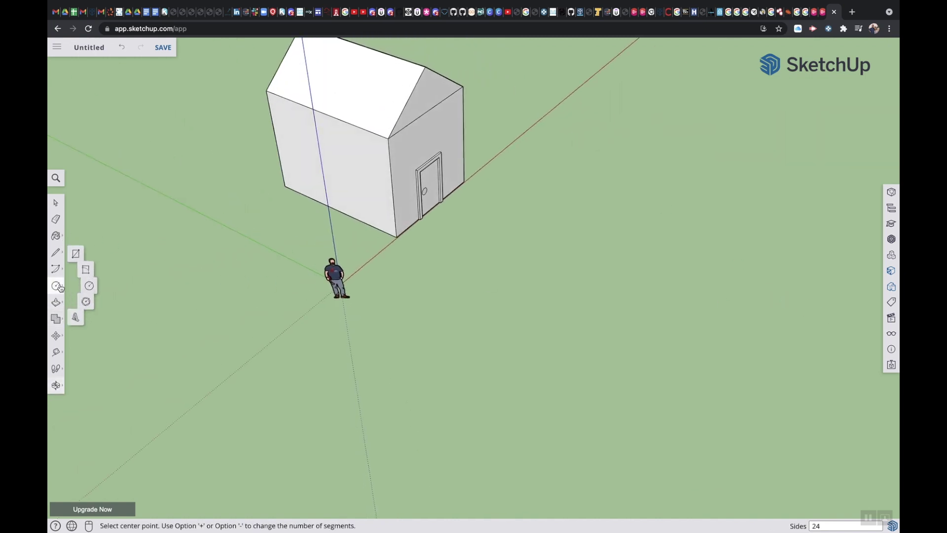
pyautogui.click(75, 254)
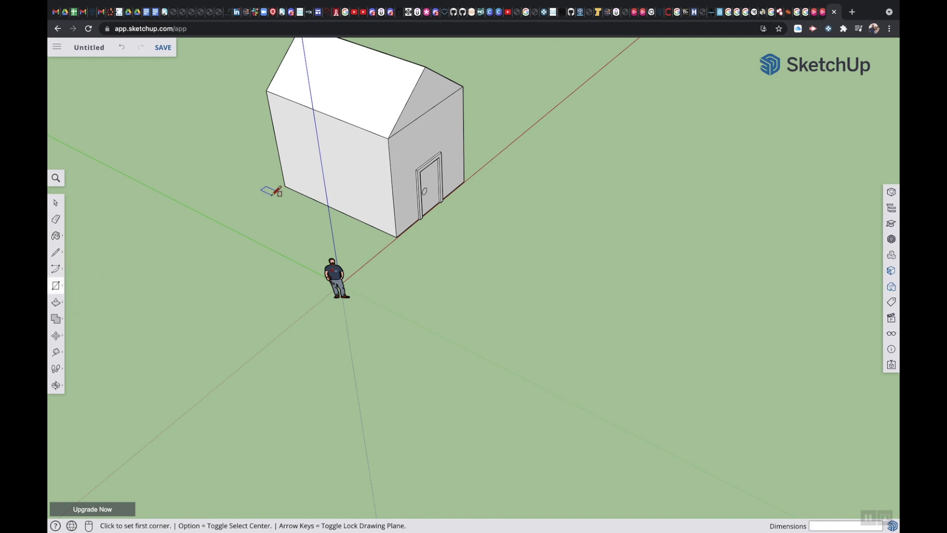
pyautogui.click(300, 163)
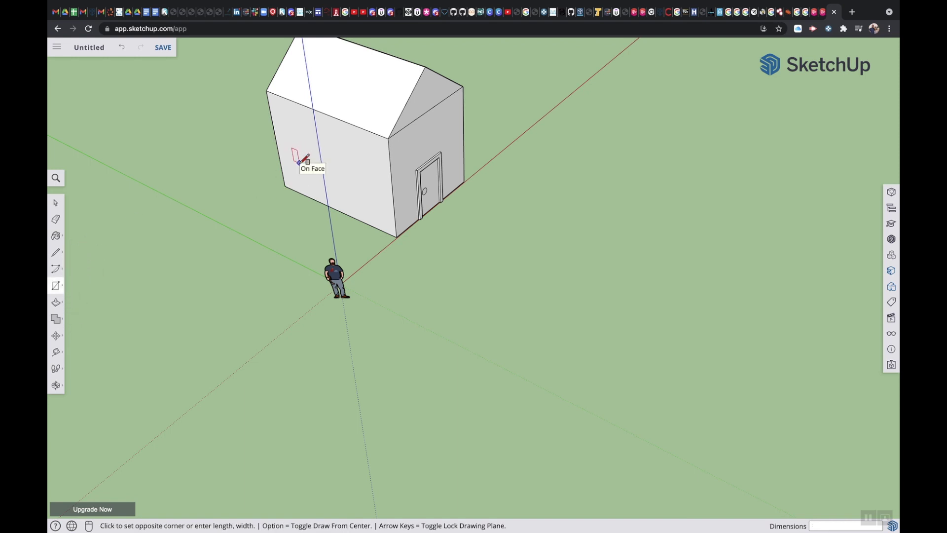
pyautogui.click(340, 154)
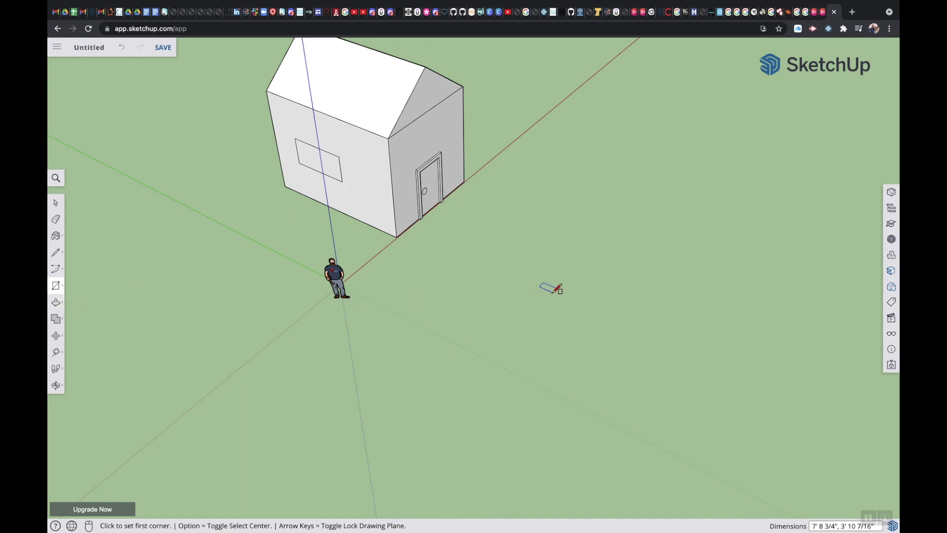
# - Draw a closed five-sided window outline with a notched bottom edge on the opposite side wall, using the Line tool
pyautogui.click(56, 385)
pyautogui.moveTo(503, 188)
pyautogui.mouseDown()
pyautogui.moveTo(336, 271)
pyautogui.moveTo(121, 280)
pyautogui.moveTo(59, 237)
pyautogui.moveTo(49, 122)
pyautogui.mouseUp()
pyautogui.moveTo(625, 193); pyautogui.dragTo(514, 177)
pyautogui.click(56, 253)
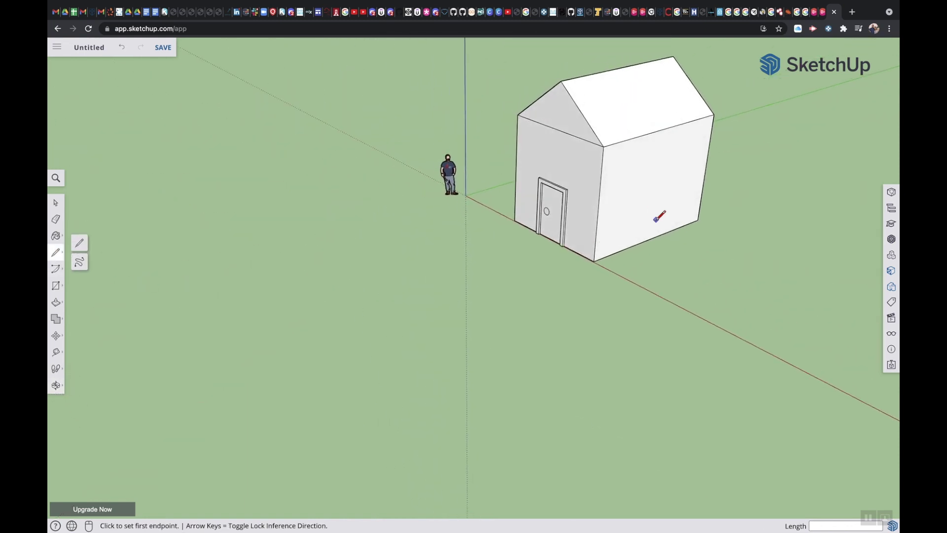
pyautogui.click(626, 209)
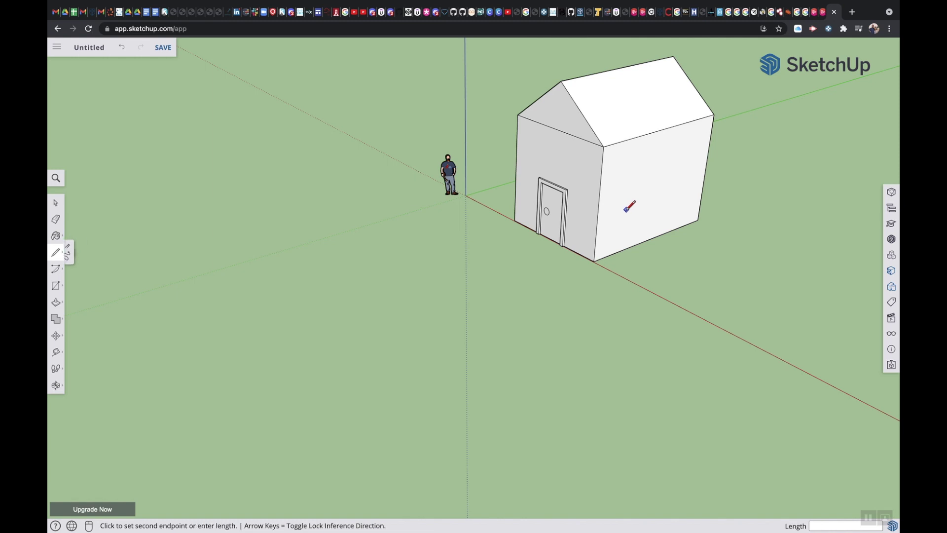
pyautogui.click(641, 174)
pyautogui.click(638, 178)
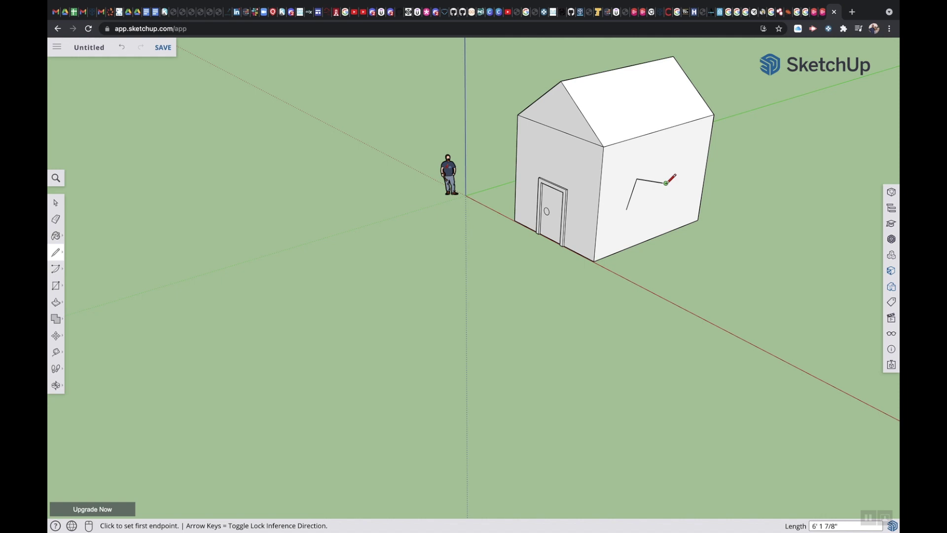
pyautogui.click(666, 183)
pyautogui.doubleClick(663, 209)
pyautogui.moveTo(663, 209)
pyautogui.mouseDown()
pyautogui.moveTo(648, 203)
pyautogui.moveTo(673, 207)
pyautogui.mouseUp()
pyautogui.click(663, 210)
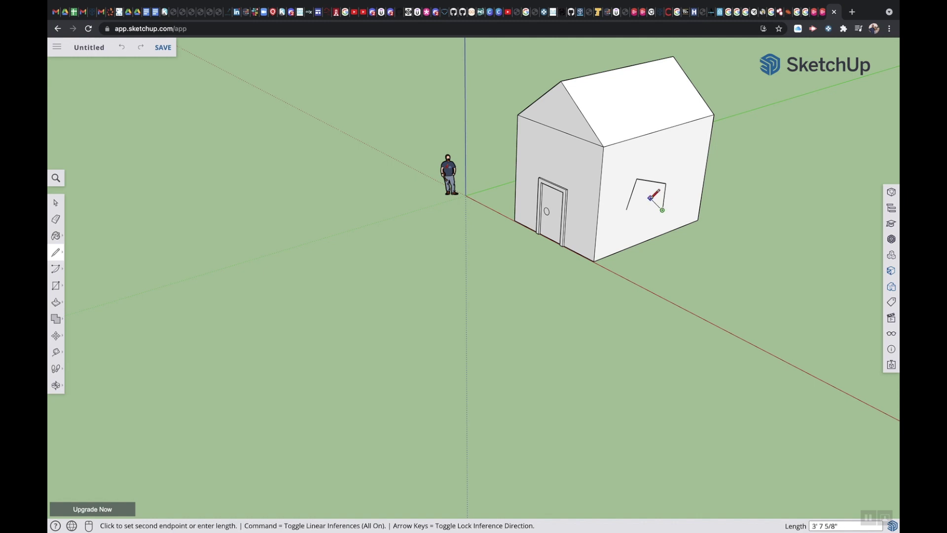
pyautogui.click(650, 198)
pyautogui.click(627, 210)
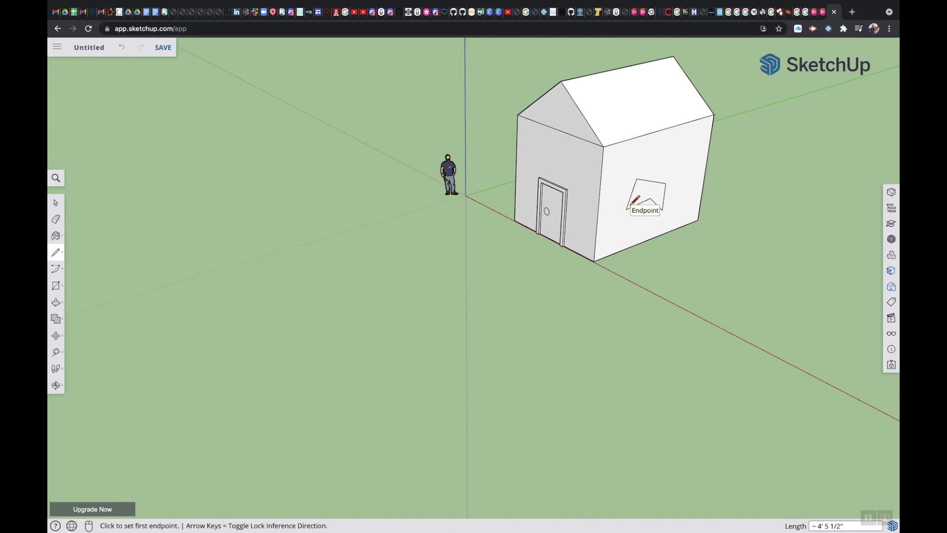
# - Paint the five-sided window with the light-blue translucent material from Glass and Mirrors
pyautogui.click(56, 237)
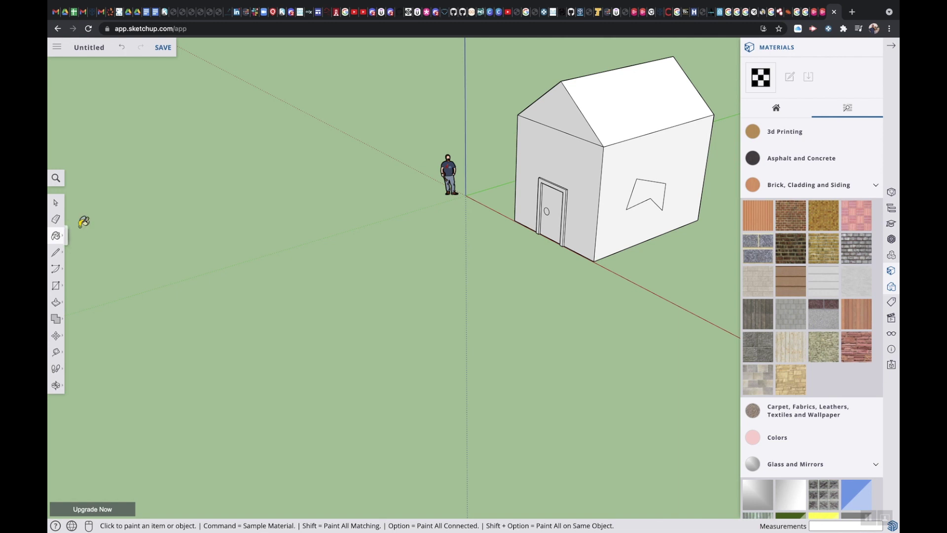
pyautogui.scroll(-3, 798, 402)
pyautogui.scroll(3, 798, 402)
pyautogui.scroll(-3, 831, 314)
pyautogui.scroll(-3, 831, 315)
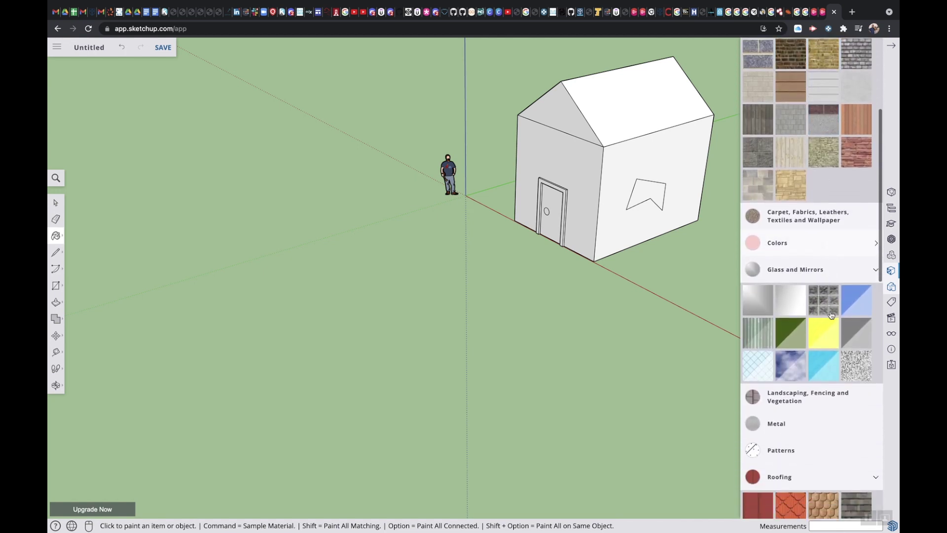
pyautogui.click(648, 187)
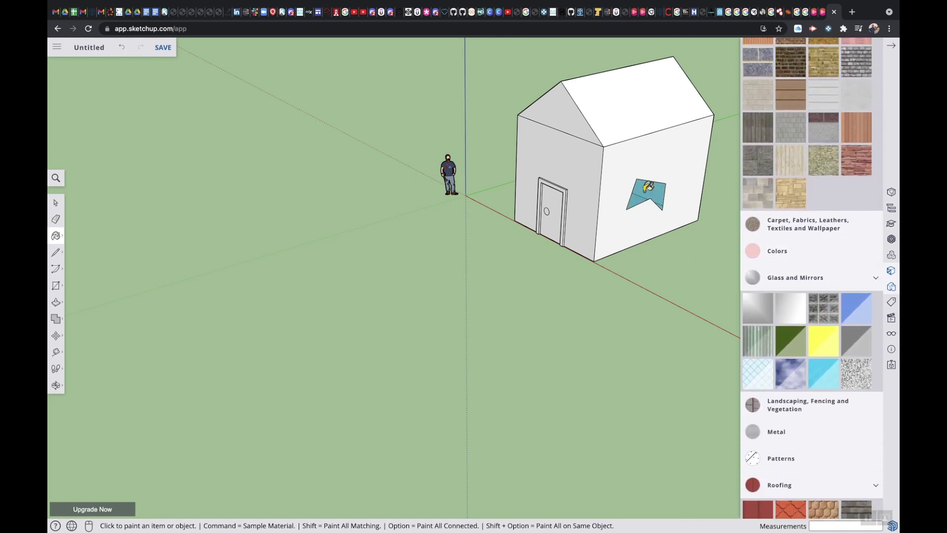
# - Paint the rectangular window on the other side wall with the same light-blue translucent glass
pyautogui.click(55, 385)
pyautogui.moveTo(321, 273); pyautogui.dragTo(461, 206)
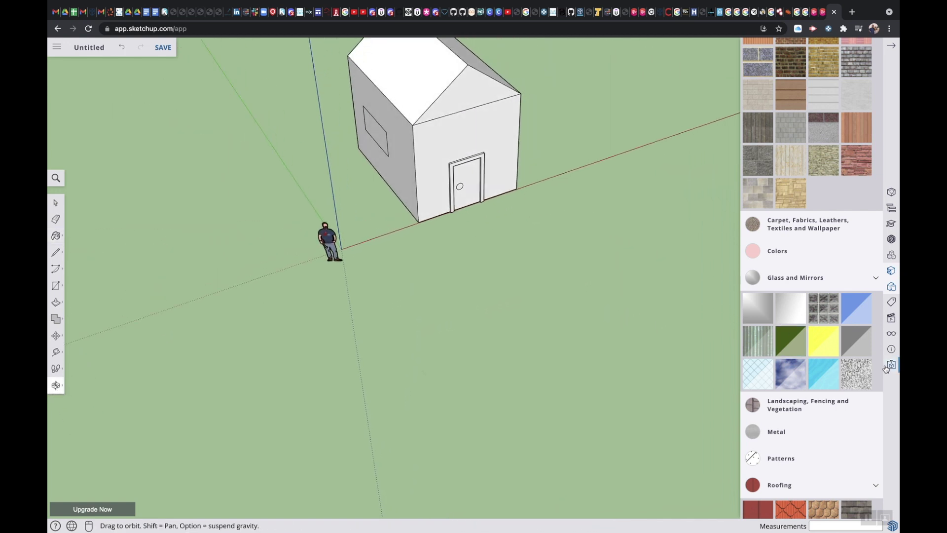
pyautogui.click(823, 375)
pyautogui.click(380, 127)
# - Paint the front of the door frame and the round doorknob face solid black from the Colors materials
pyautogui.click(56, 385)
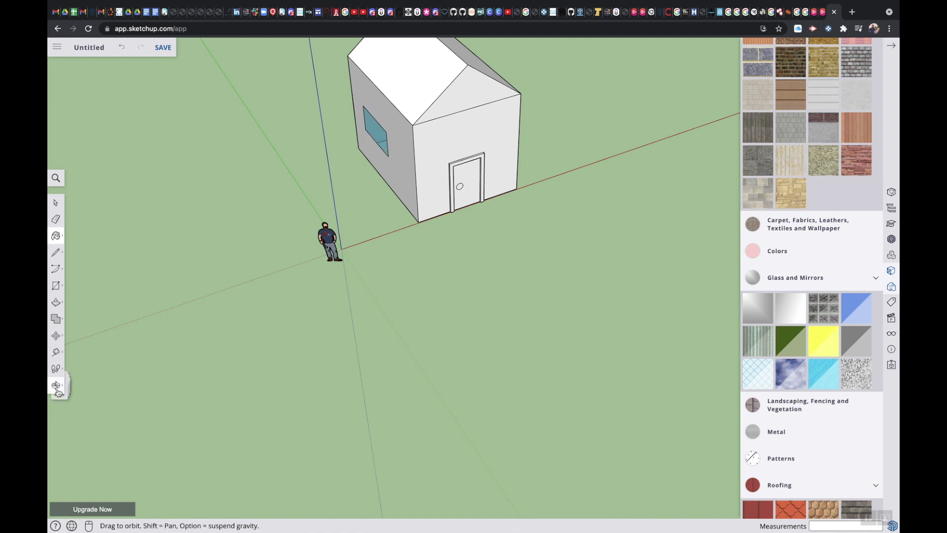
pyautogui.moveTo(254, 282); pyautogui.dragTo(244, 247)
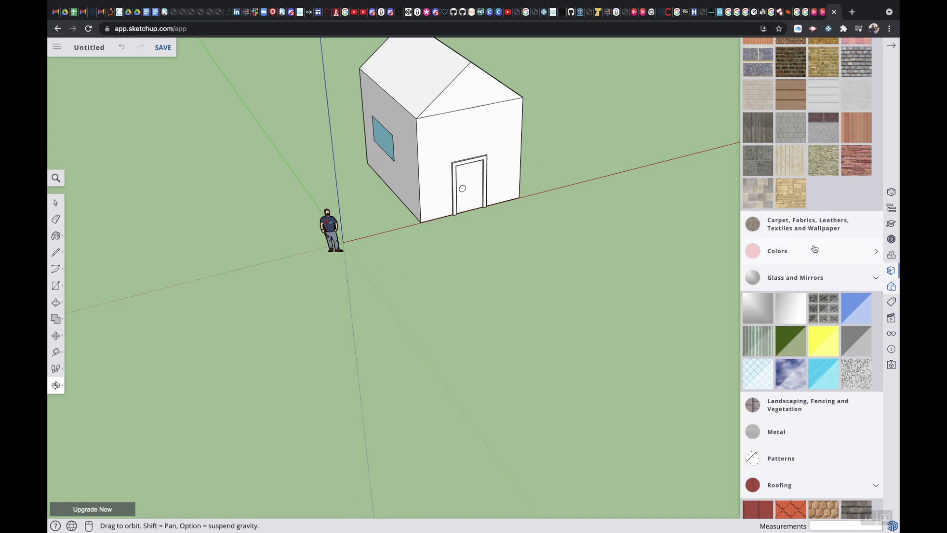
pyautogui.scroll(1, 814, 249)
pyautogui.click(812, 273)
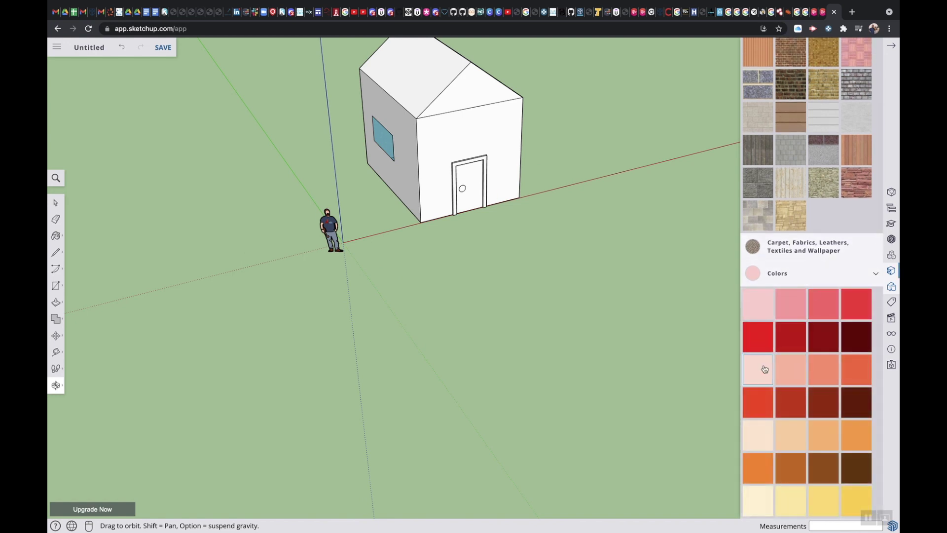
pyautogui.scroll(-12, 762, 365)
pyautogui.scroll(3, 772, 367)
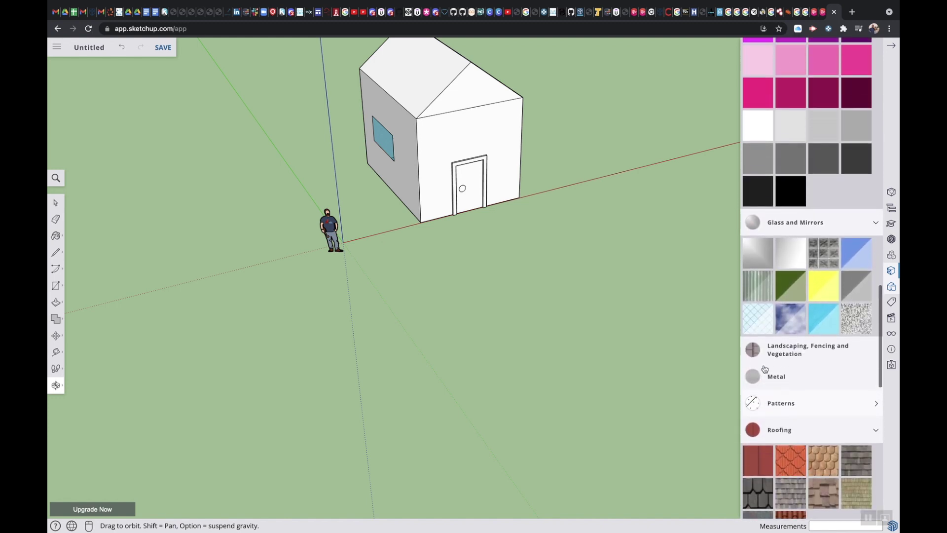
pyautogui.click(787, 204)
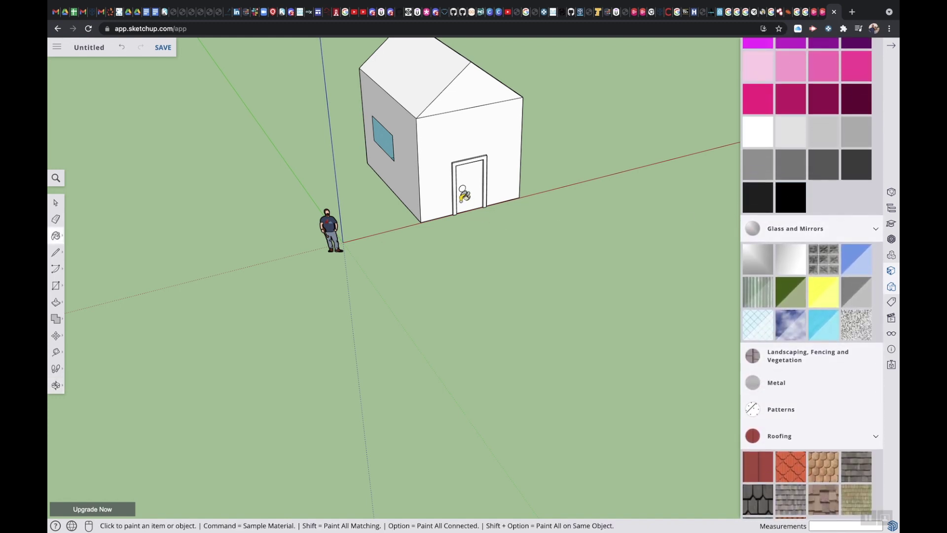
pyautogui.scroll(5, 461, 197)
pyautogui.click(447, 178)
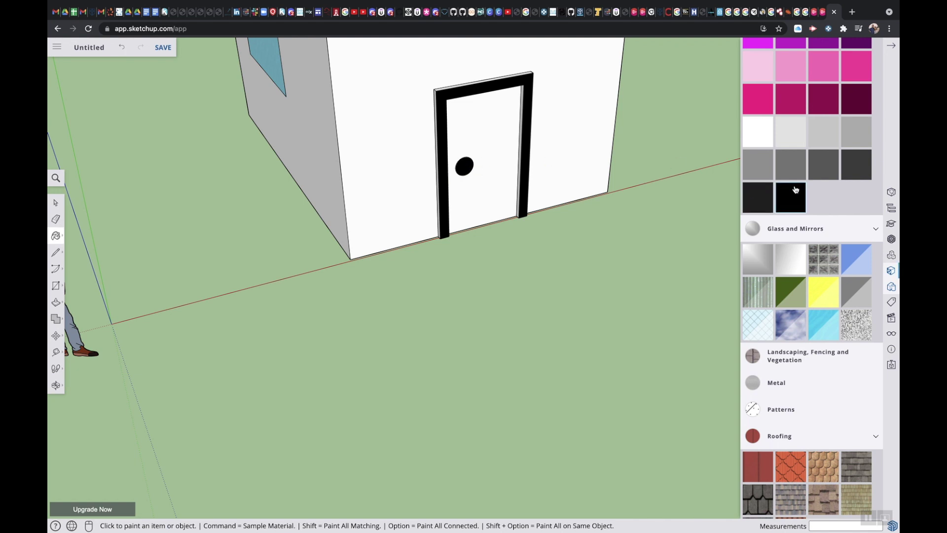
# - Paint the door panel inside the black frame grey
pyautogui.scroll(-2, 791, 197)
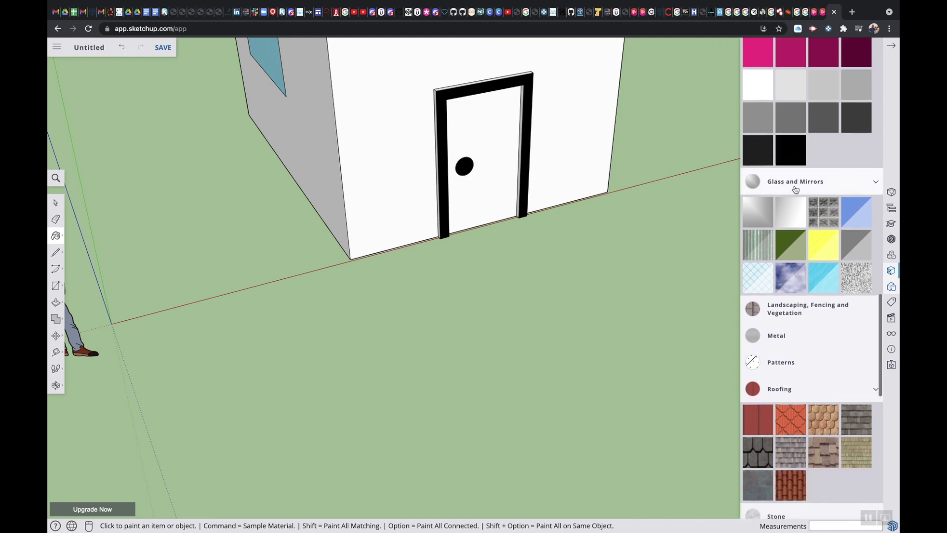
pyautogui.click(501, 137)
pyautogui.scroll(-8, 508, 252)
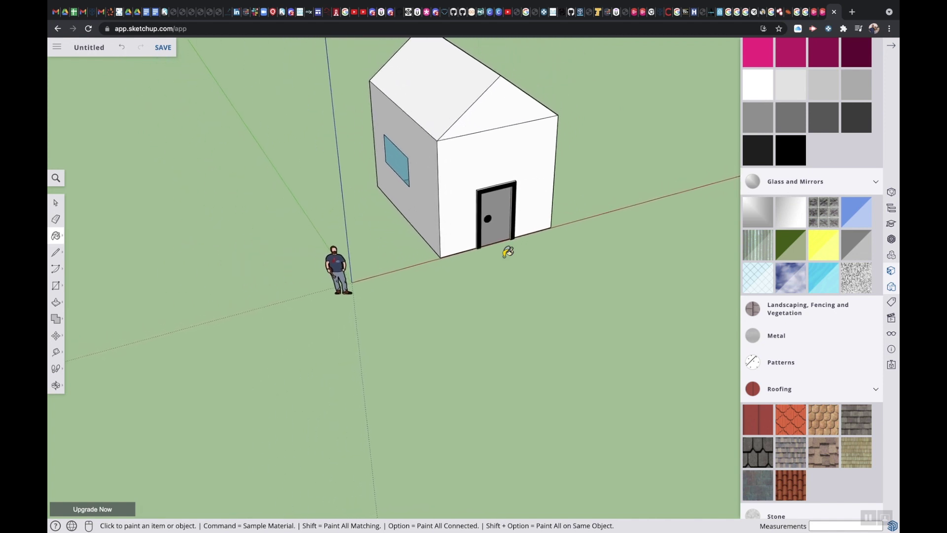
# - Paint the roof slope above the rectangular window and the front gable triangle with the orange-red scalloped tile from Roofing
pyautogui.scroll(-2, 685, 351)
pyautogui.scroll(-7, 841, 414)
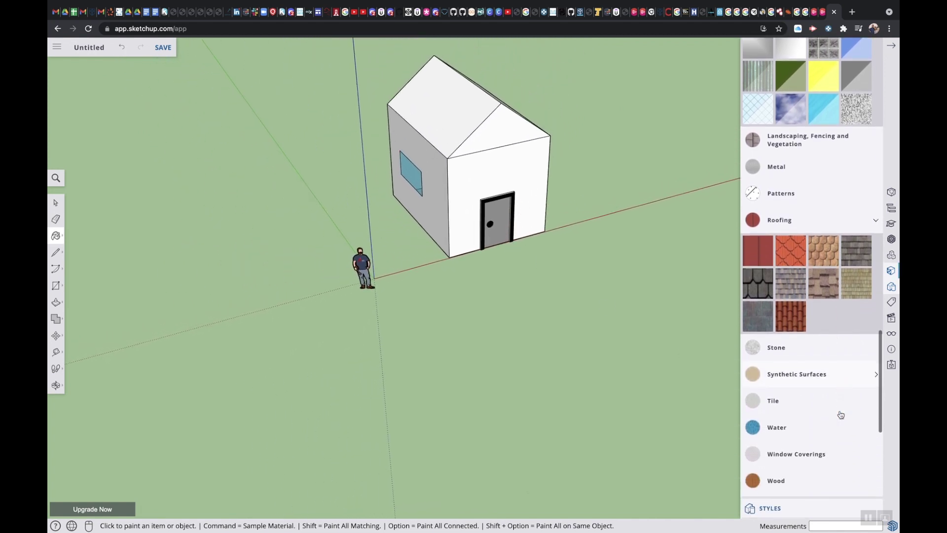
pyautogui.click(793, 254)
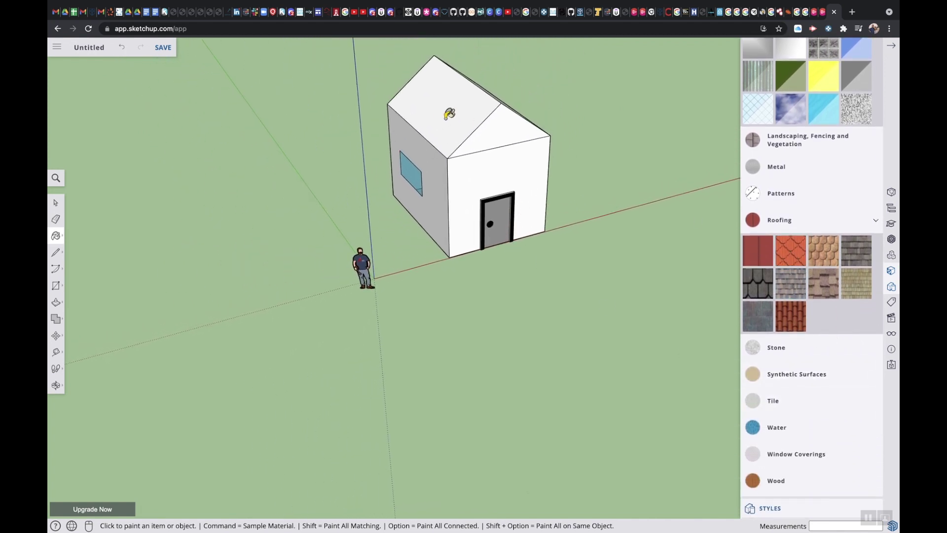
pyautogui.click(458, 114)
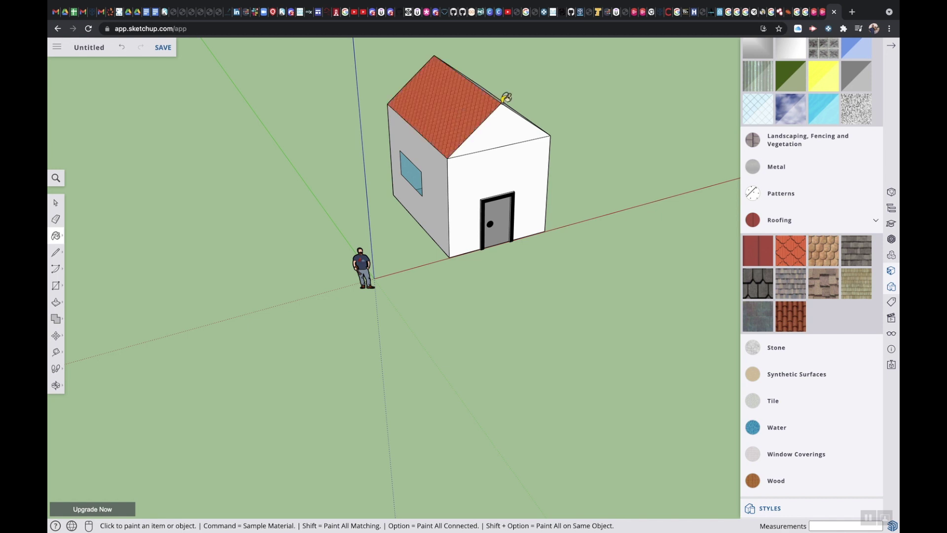
pyautogui.rightClick(588, 155)
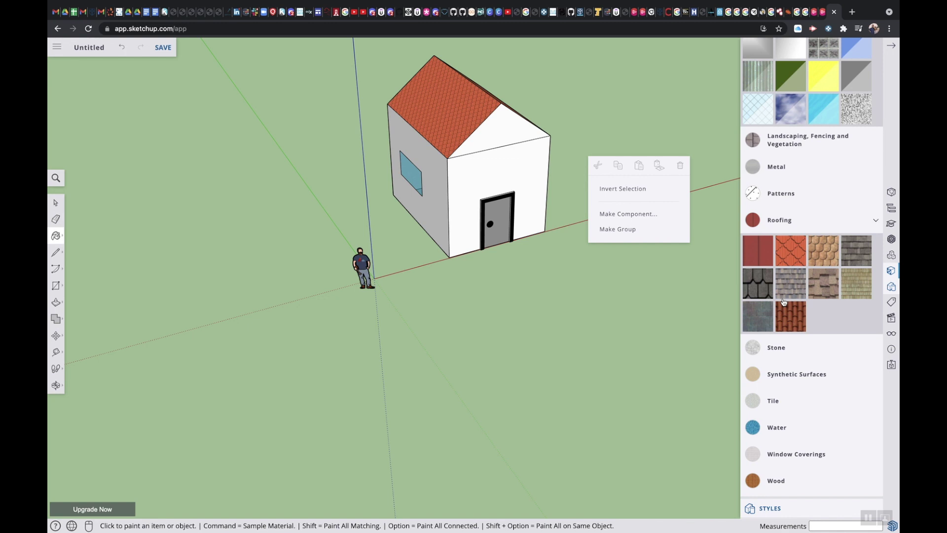
pyautogui.click(506, 131)
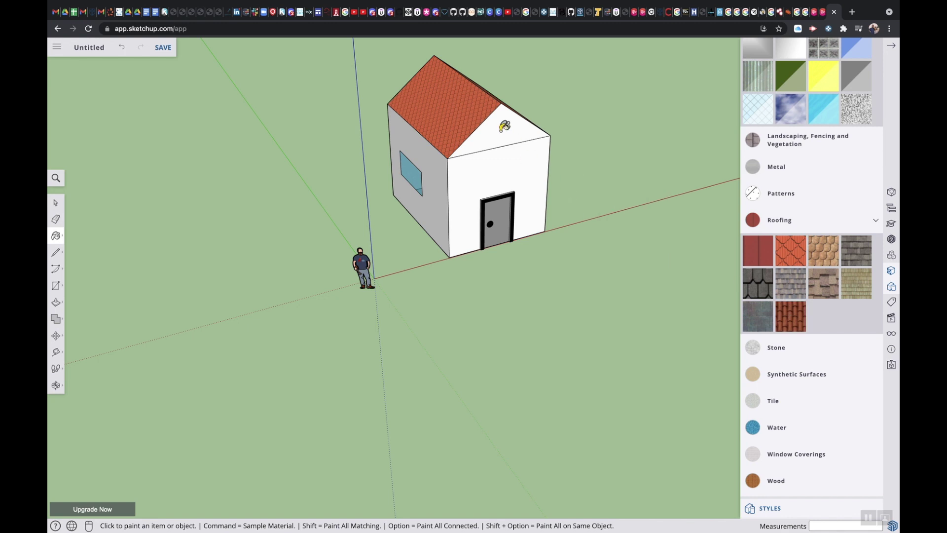
pyautogui.click(504, 127)
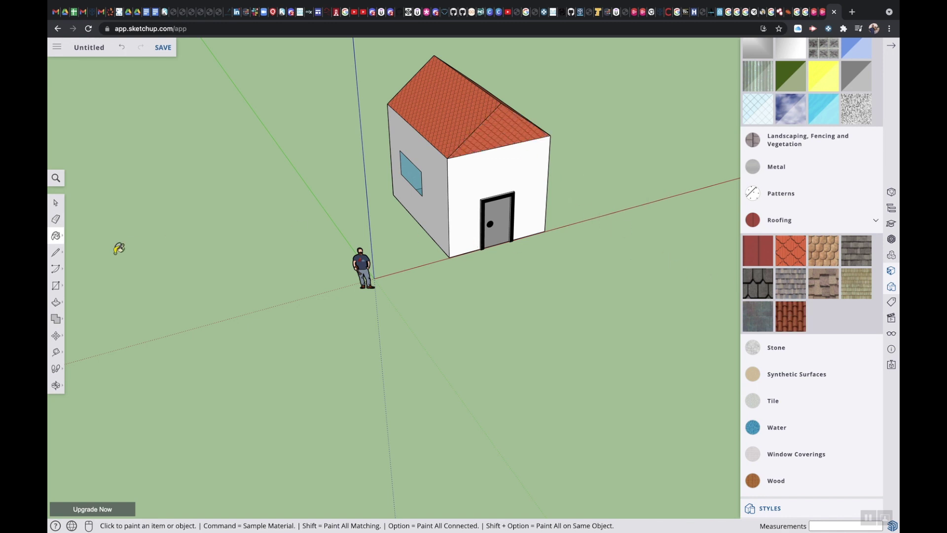
# - Draw a line across the rear wall between its two eave corners to separate the gable triangle
pyautogui.click(56, 385)
pyautogui.moveTo(206, 279); pyautogui.dragTo(571, 406)
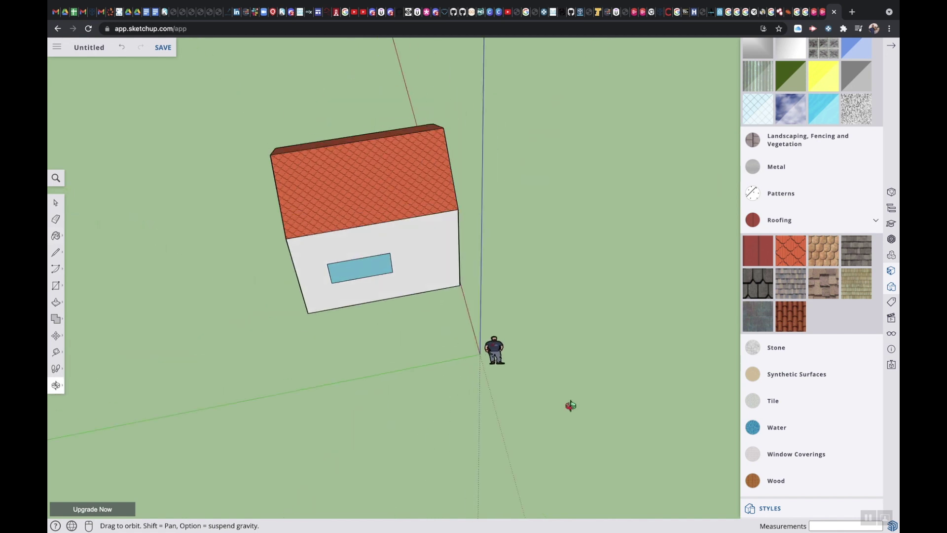
pyautogui.moveTo(231, 278); pyautogui.dragTo(431, 216)
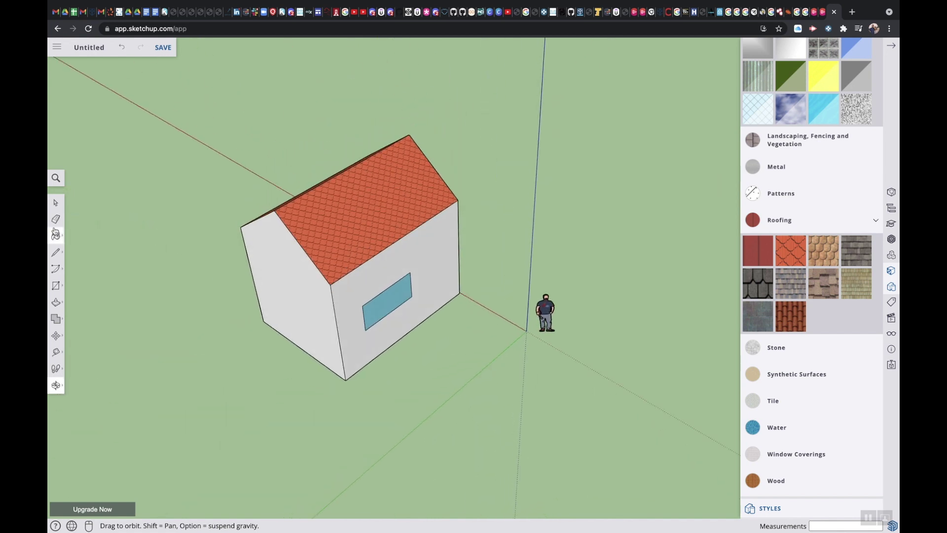
pyautogui.click(55, 254)
pyautogui.click(240, 227)
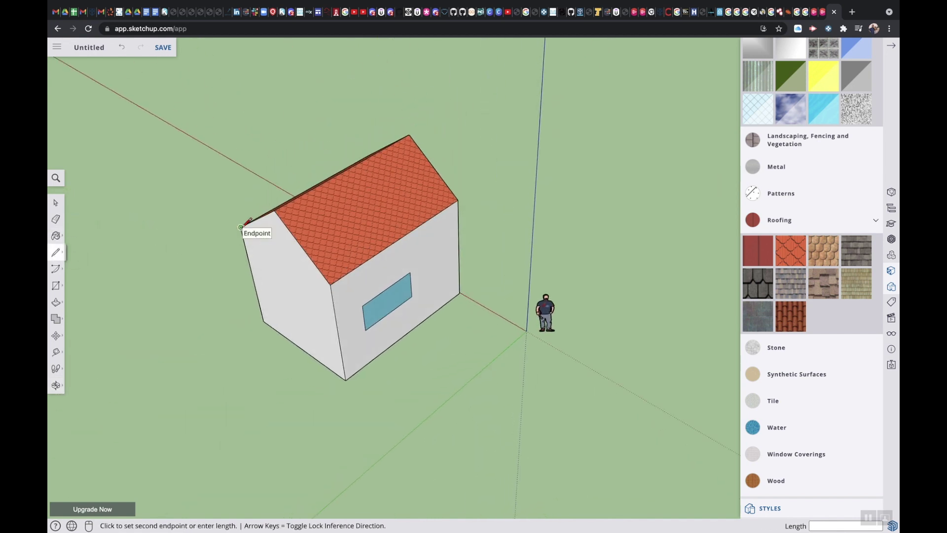
pyautogui.click(330, 282)
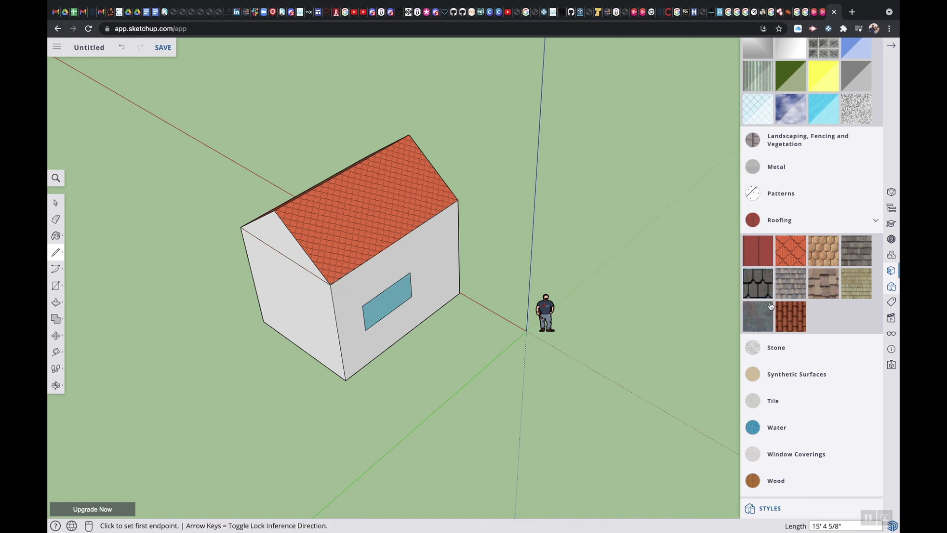
# - Paint the rear gable triangle with the orange-red scalloped roofing tile
pyautogui.click(790, 251)
pyautogui.click(281, 229)
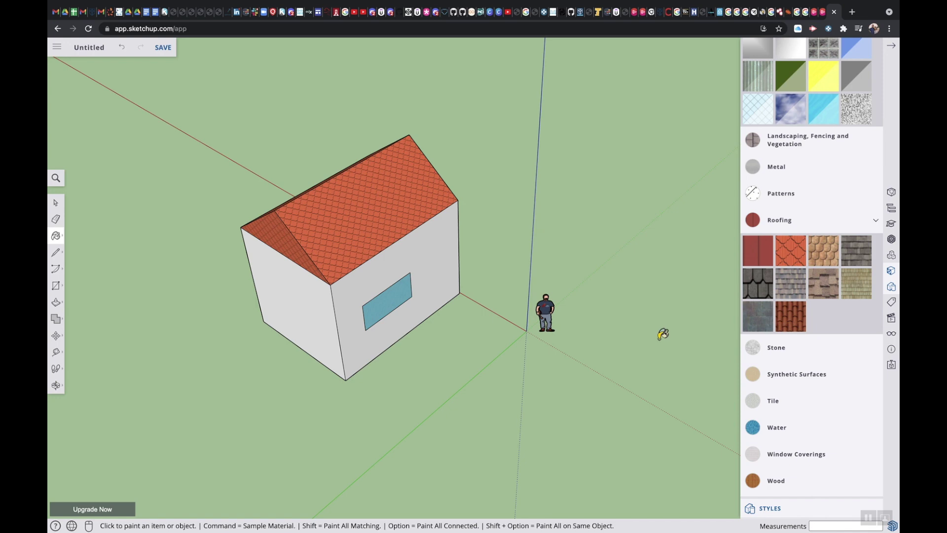
pyautogui.scroll(1, 795, 283)
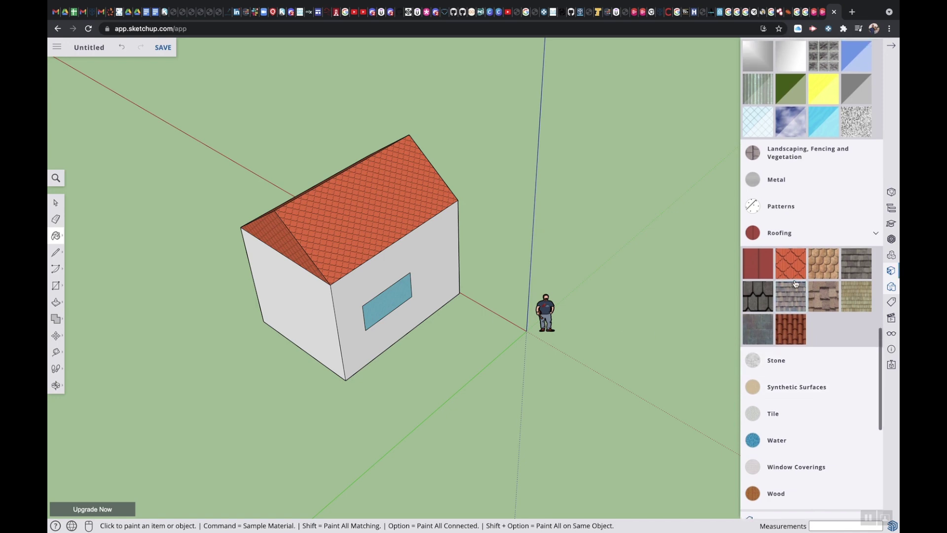
# - Paint the side wall around the rectangular window and the rear wall with the brown brick from Brick, Cladding and Siding
pyautogui.scroll(15, 795, 284)
pyautogui.scroll(10, 795, 284)
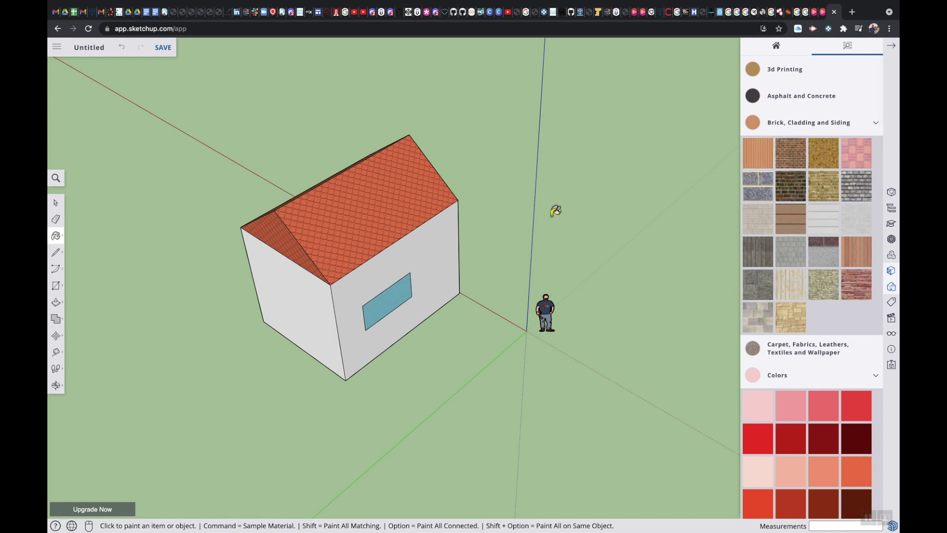
pyautogui.click(432, 241)
pyautogui.click(288, 289)
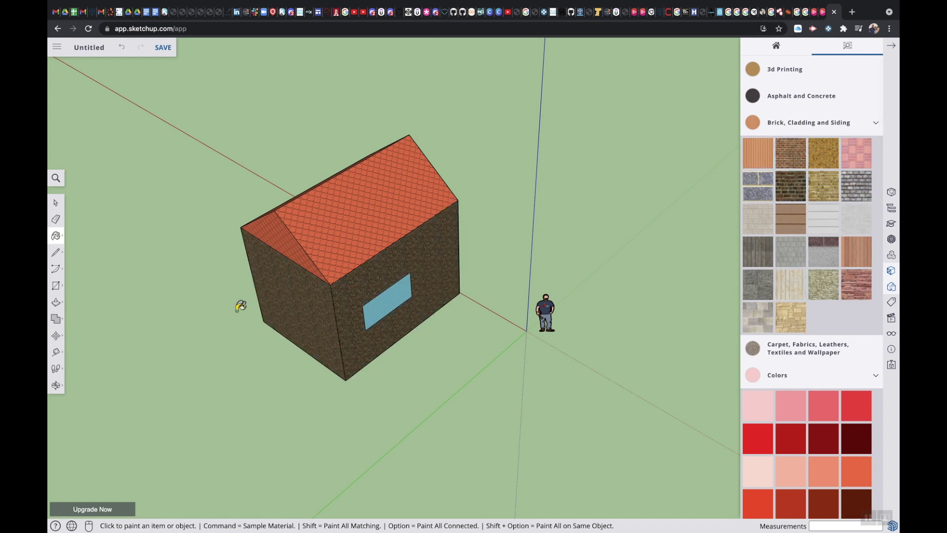
# - Paint the opposite side wall around the irregular polygon window with the same brown brick
pyautogui.click(56, 385)
pyautogui.moveTo(301, 368)
pyautogui.mouseDown()
pyautogui.moveTo(560, 267)
pyautogui.moveTo(627, 190)
pyautogui.mouseUp()
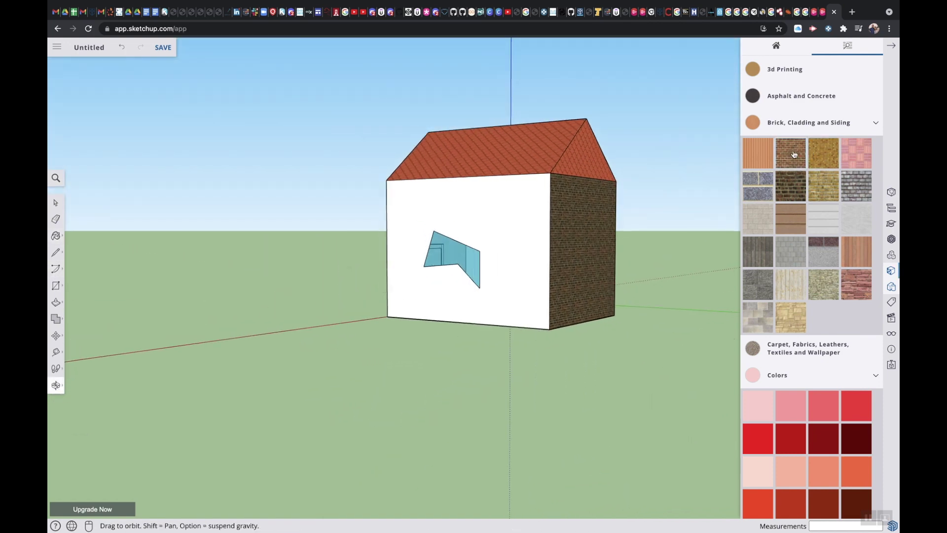
pyautogui.press('b')
pyautogui.click(521, 204)
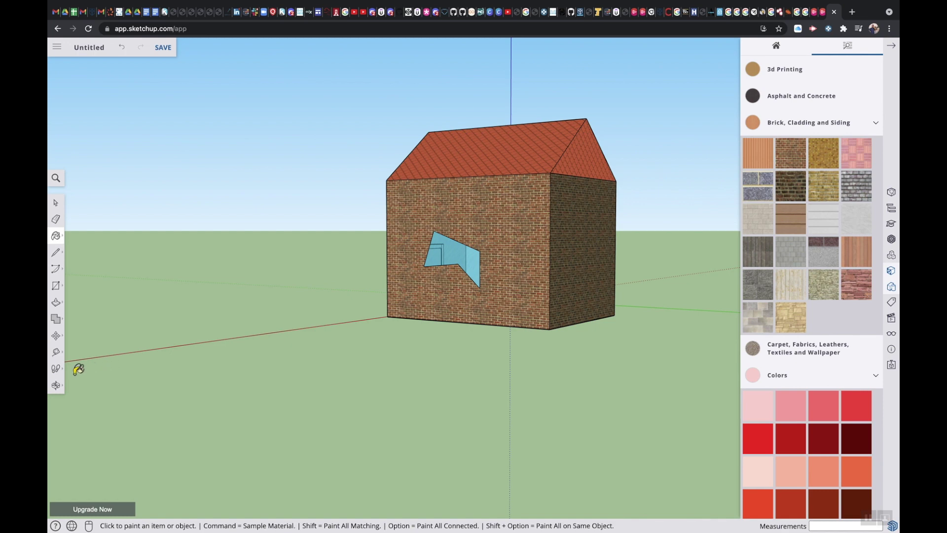
# - Paint the front wall around the black-framed door with the brown brick material
pyautogui.click(56, 385)
pyautogui.moveTo(163, 313); pyautogui.dragTo(602, 314)
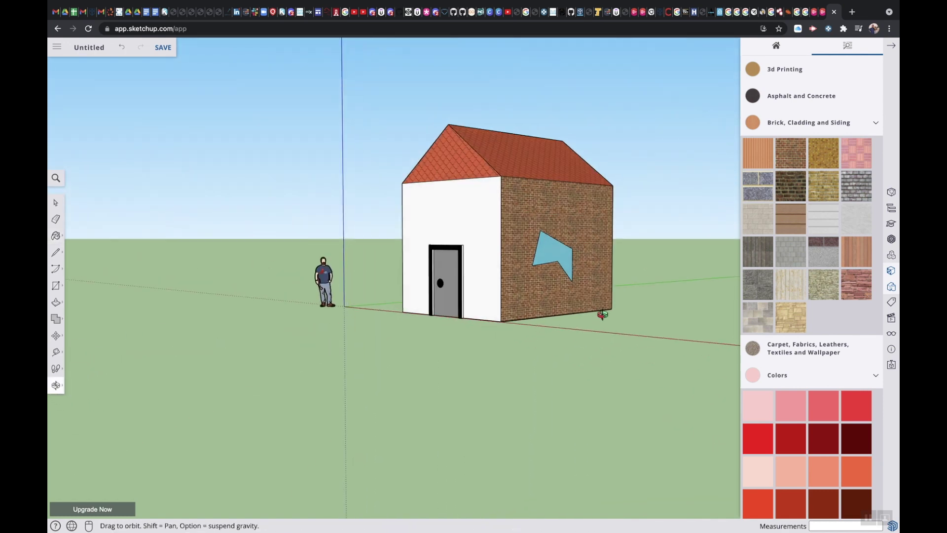
pyautogui.click(791, 153)
pyautogui.click(466, 198)
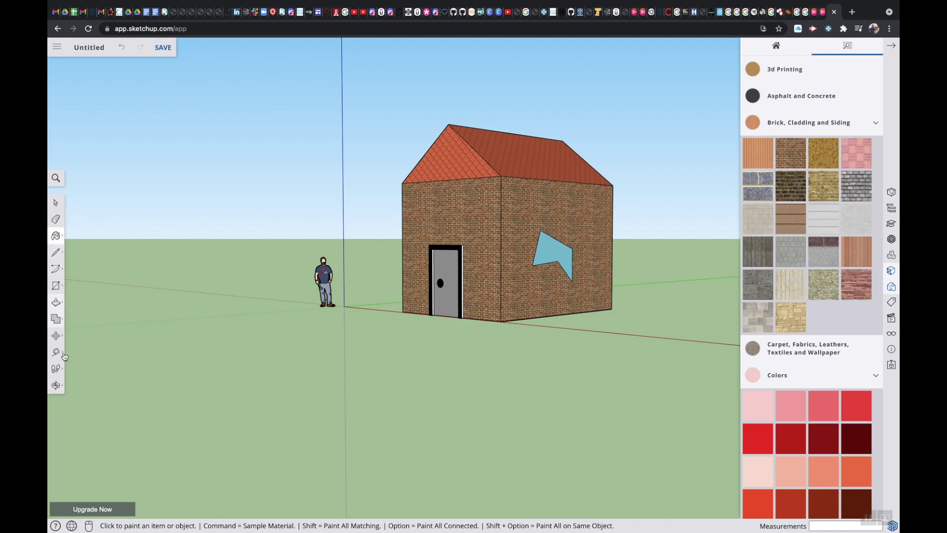
# - Extrude the rear gable triangle outward by 10' with Push/Pull to form a roof overhang
pyautogui.click(55, 384)
pyautogui.moveTo(533, 263); pyautogui.dragTo(57, 368)
pyautogui.moveTo(487, 317); pyautogui.dragTo(321, 324)
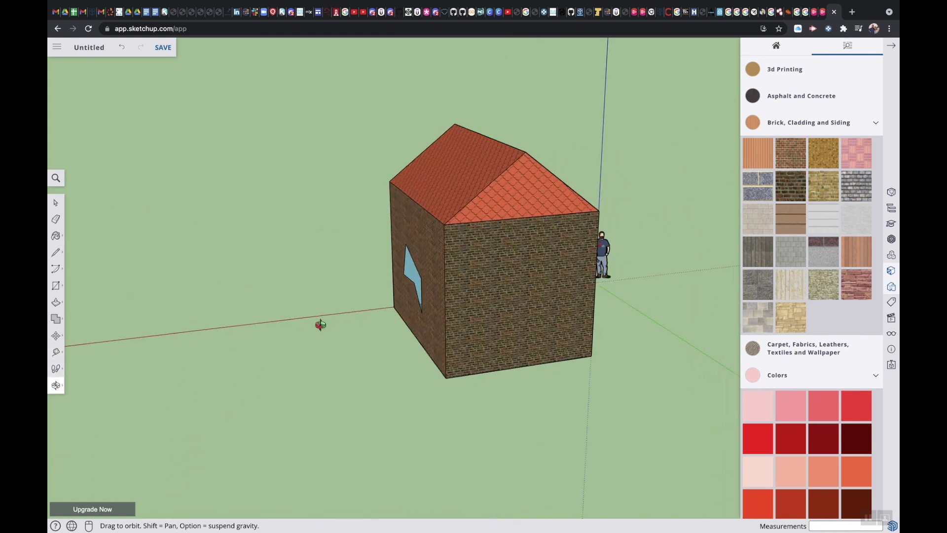
pyautogui.click(56, 302)
pyautogui.click(522, 174)
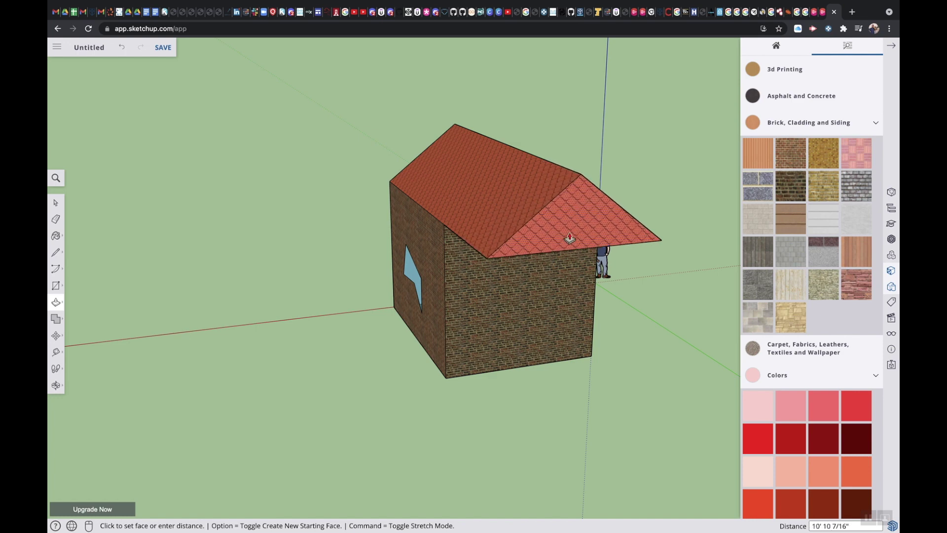
pyautogui.click(570, 238)
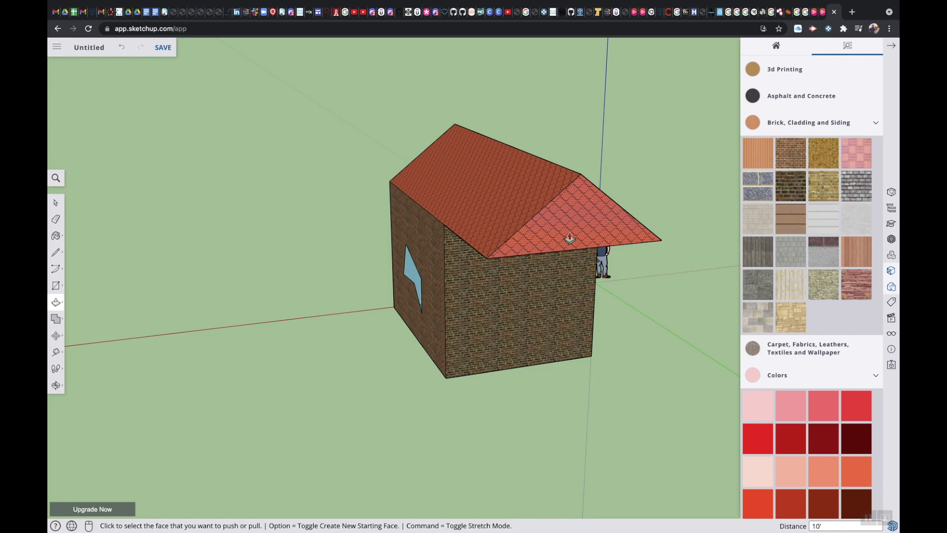
pyautogui.click(570, 239)
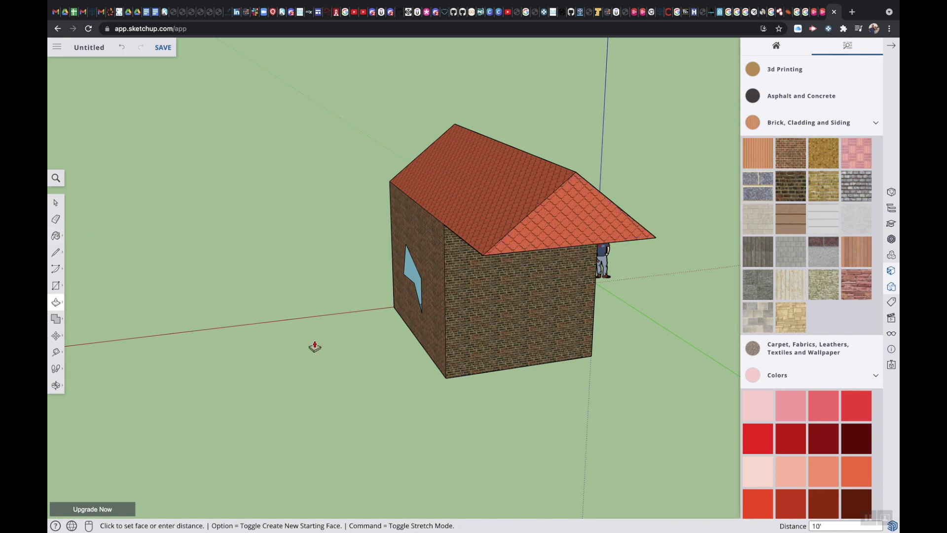
pyautogui.click(56, 204)
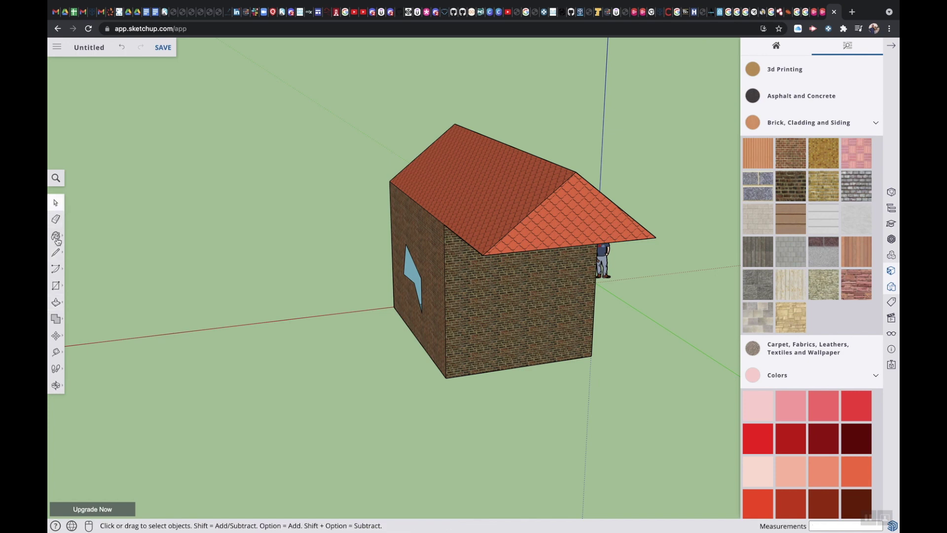
# - Draw a line about 15' 4 5/8" long across the rear wall just above its base, from one vertical edge to the other
pyautogui.click(56, 253)
pyautogui.scroll(5, 443, 368)
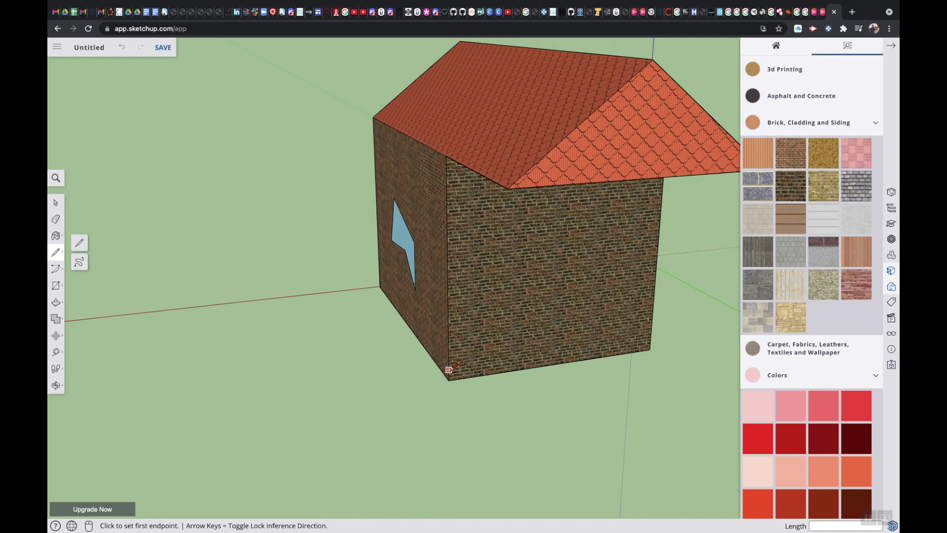
pyautogui.click(449, 369)
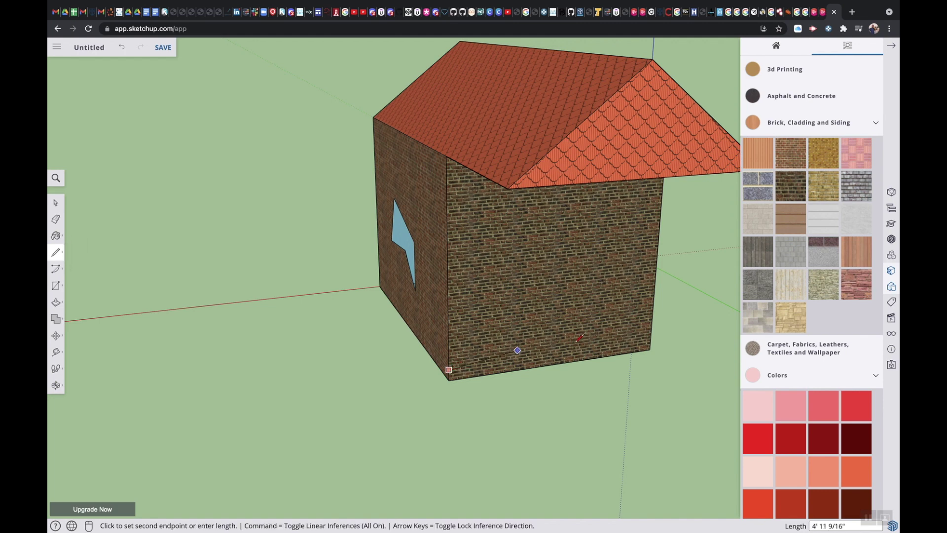
pyautogui.click(651, 340)
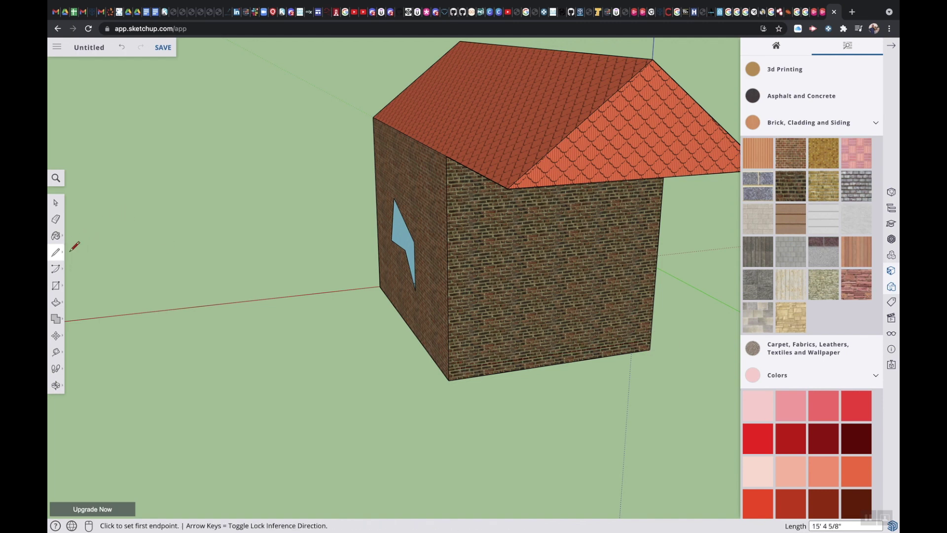
# - Extrude the narrow strip at the rear wall's base outward by 10' to form a porch slab
pyautogui.click(57, 302)
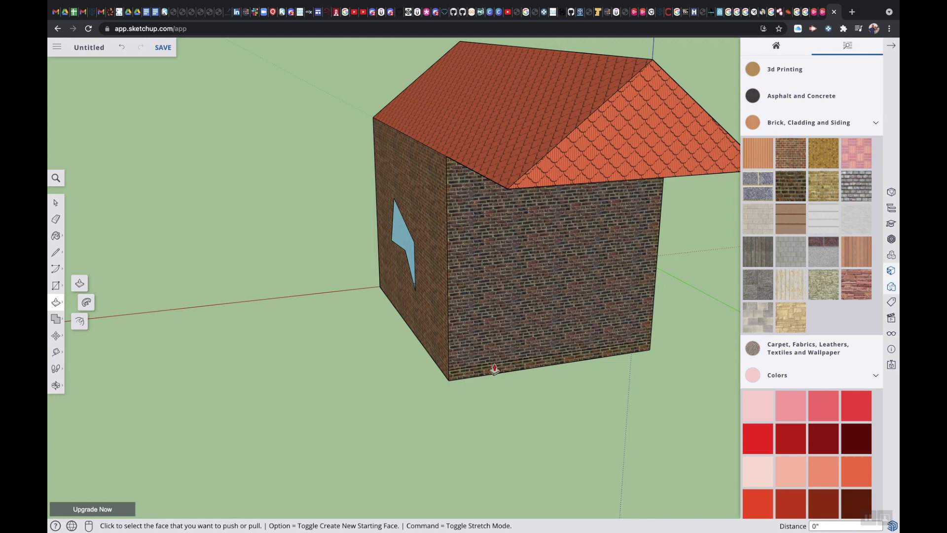
pyautogui.click(492, 375)
pyautogui.click(529, 406)
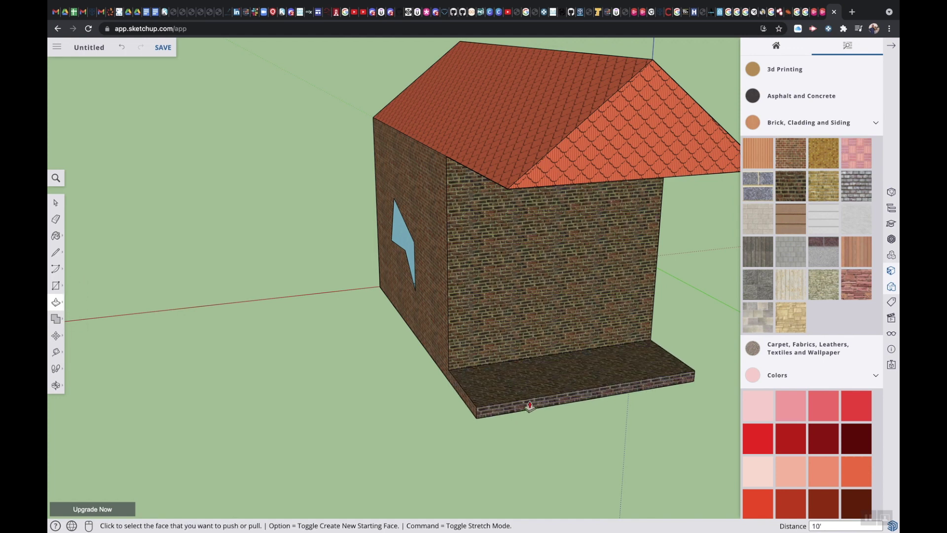
pyautogui.click(529, 406)
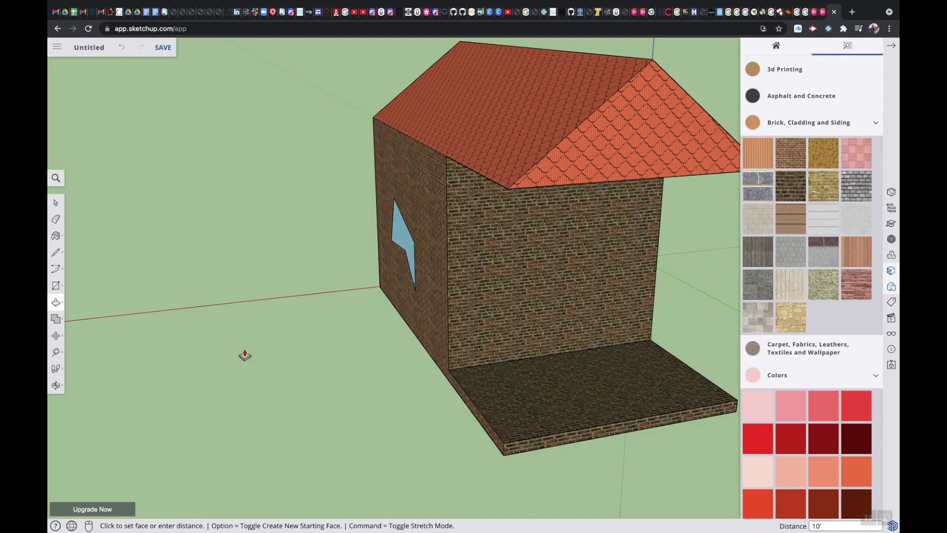
# - Draw a small square about 7" wide in the porch slab's outer corner on the rectangular-window side
pyautogui.click(55, 386)
pyautogui.moveTo(210, 397); pyautogui.dragTo(50, 367)
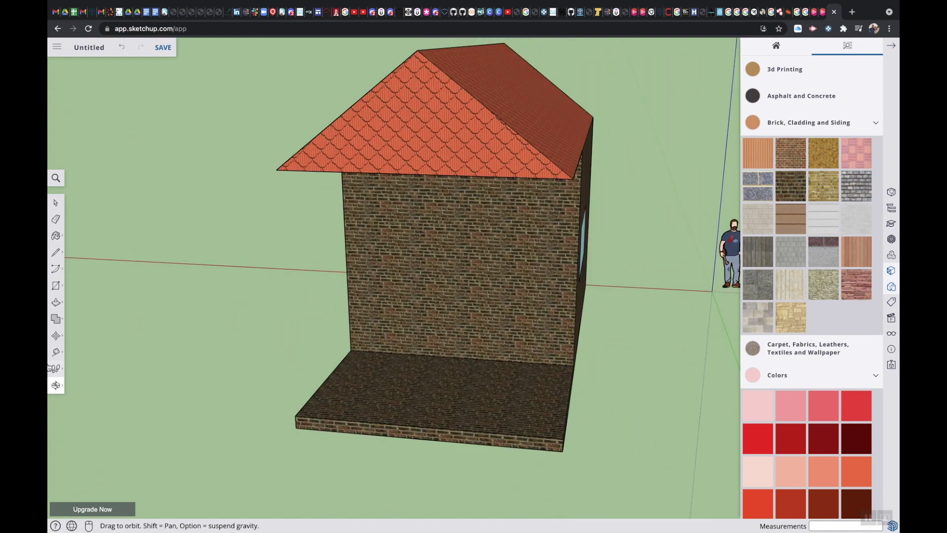
pyautogui.moveTo(524, 392); pyautogui.dragTo(172, 385)
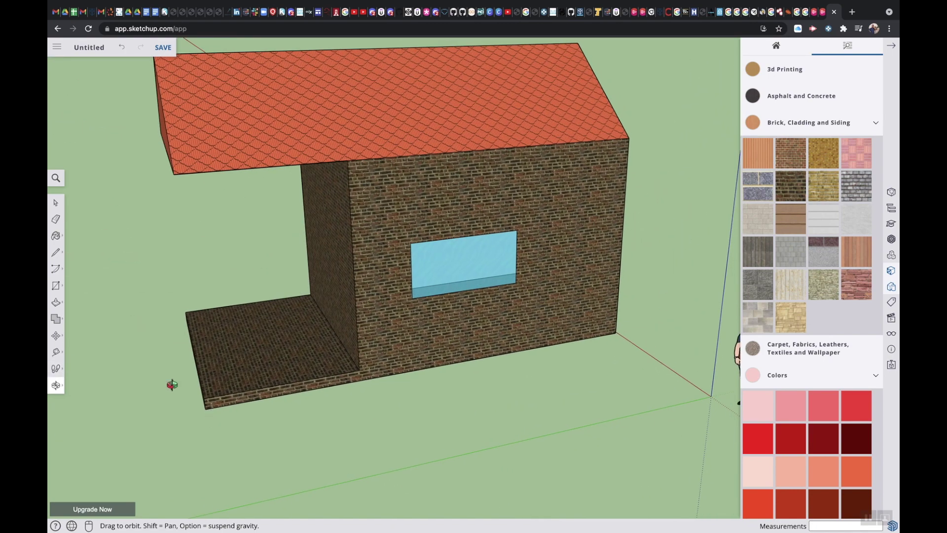
pyautogui.click(56, 252)
pyautogui.scroll(3, 193, 379)
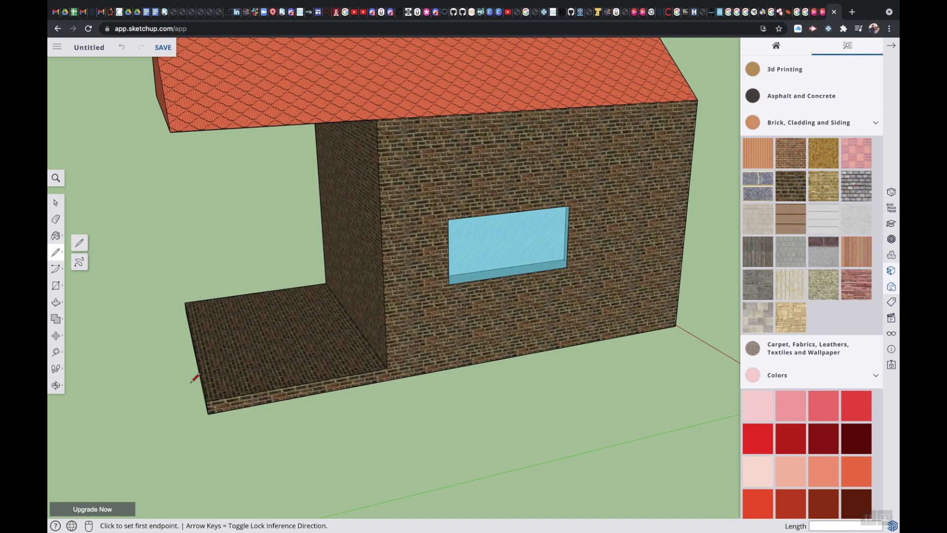
pyautogui.scroll(5, 193, 379)
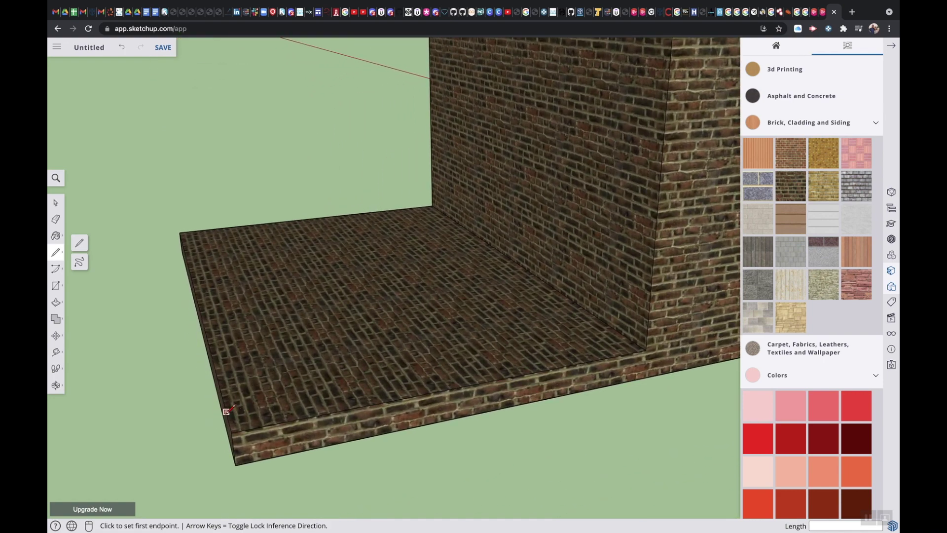
pyautogui.click(228, 419)
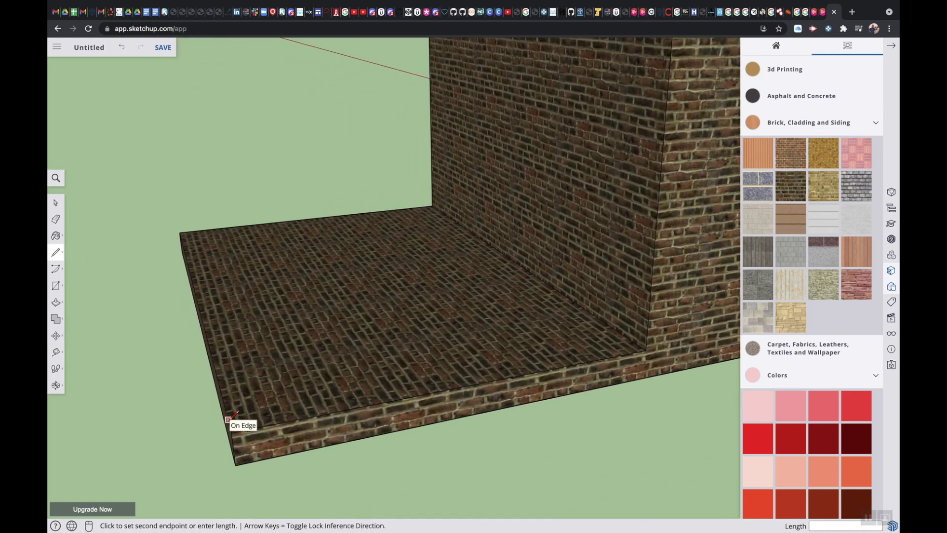
pyautogui.click(256, 424)
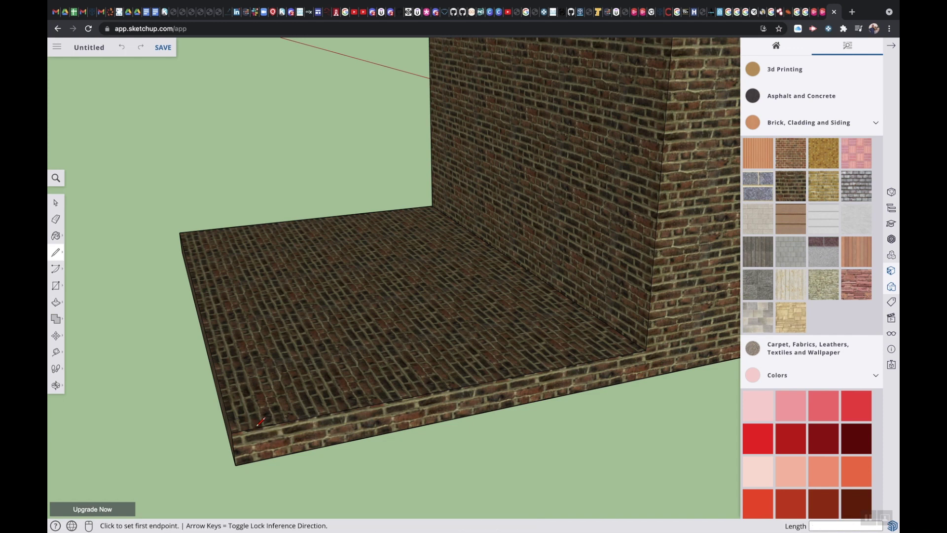
pyautogui.click(228, 419)
pyautogui.click(253, 414)
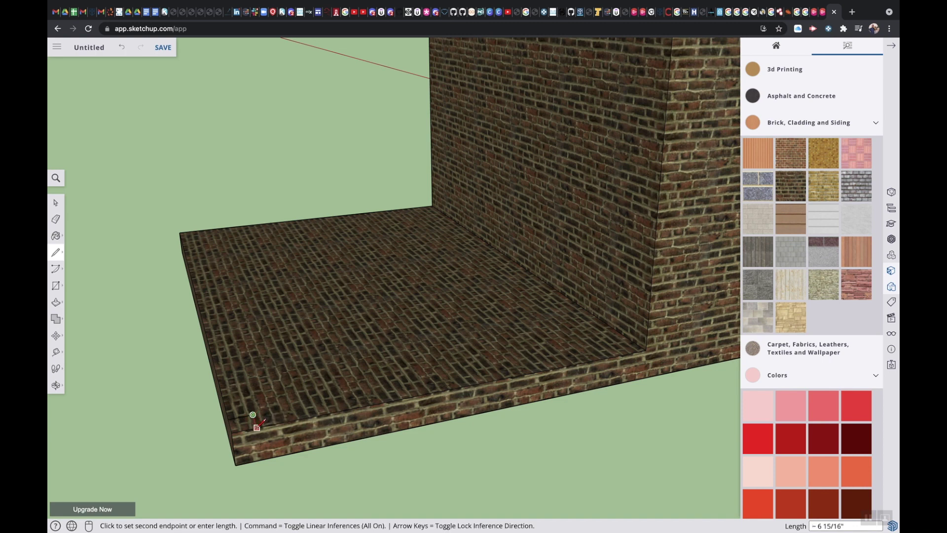
pyautogui.click(256, 427)
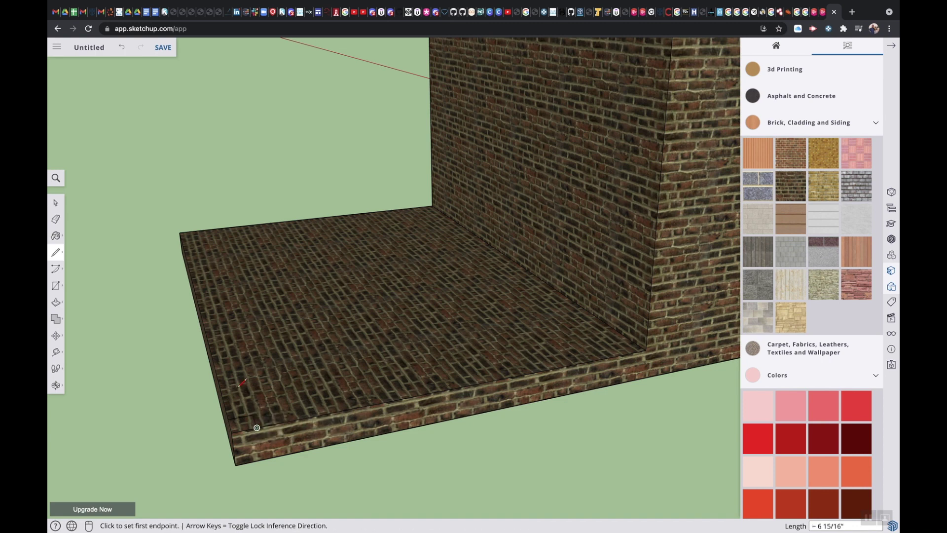
# - Extrude the small corner square on the porch slab upward about 7' 4 1/2" to form a post
pyautogui.click(56, 302)
pyautogui.scroll(-5, 321, 451)
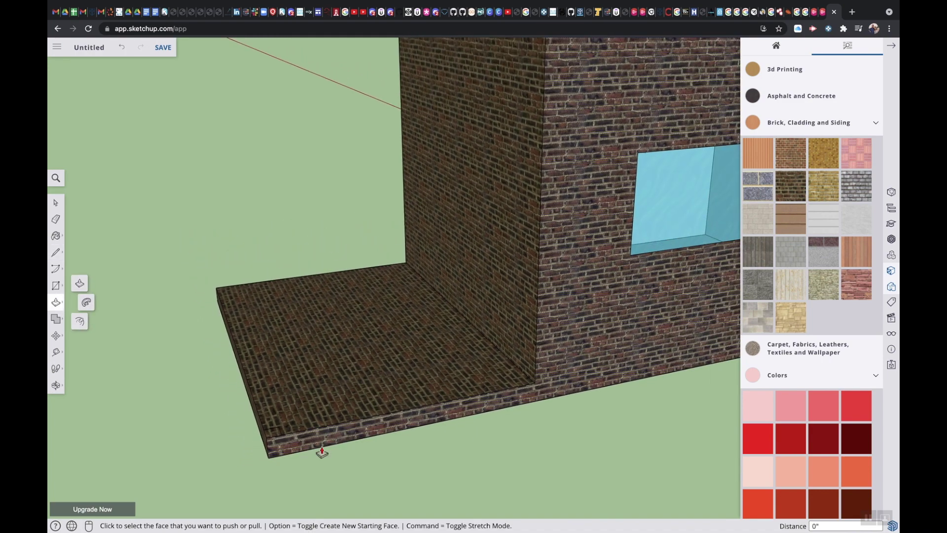
pyautogui.scroll(-1, 322, 452)
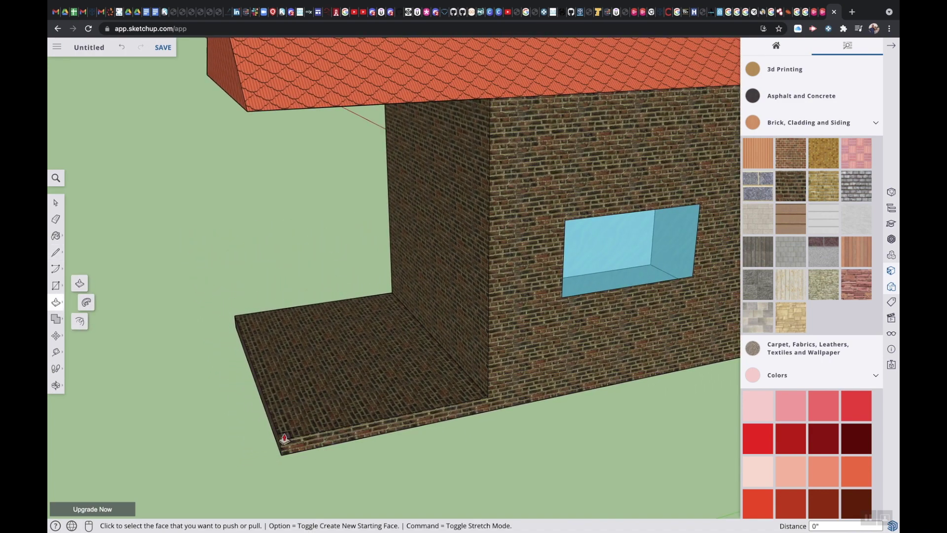
pyautogui.scroll(3, 285, 438)
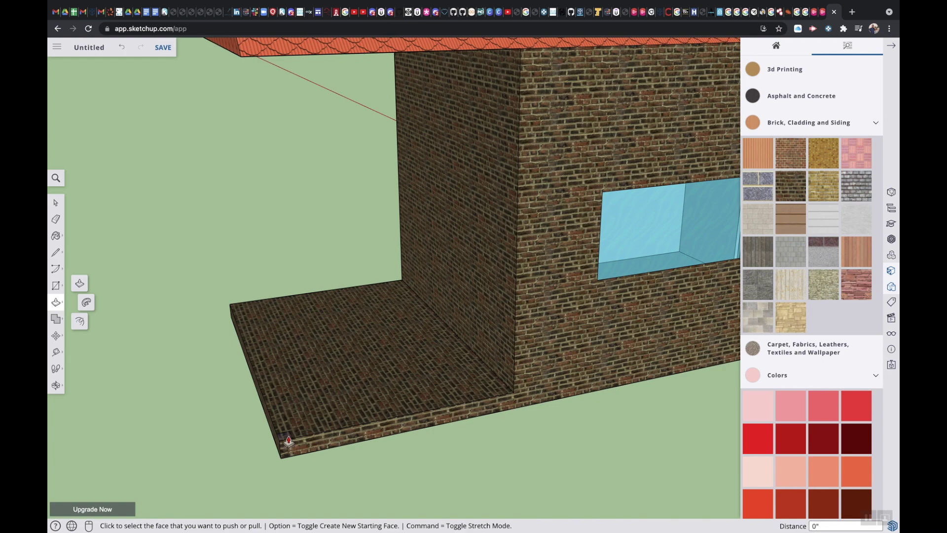
pyautogui.scroll(2, 288, 440)
pyautogui.click(286, 439)
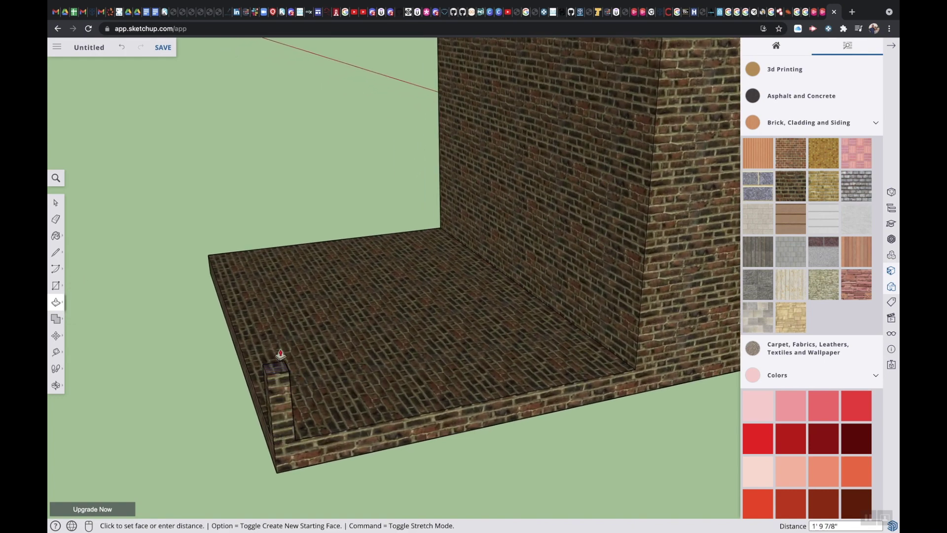
pyautogui.click(243, 127)
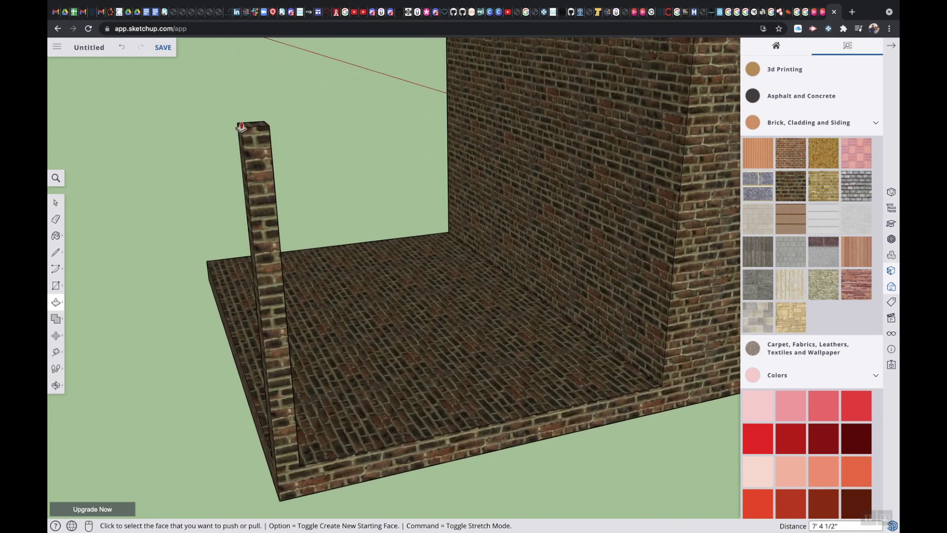
pyautogui.scroll(-1, 241, 126)
pyautogui.moveTo(241, 125); pyautogui.dragTo(141, 242, button='middle')
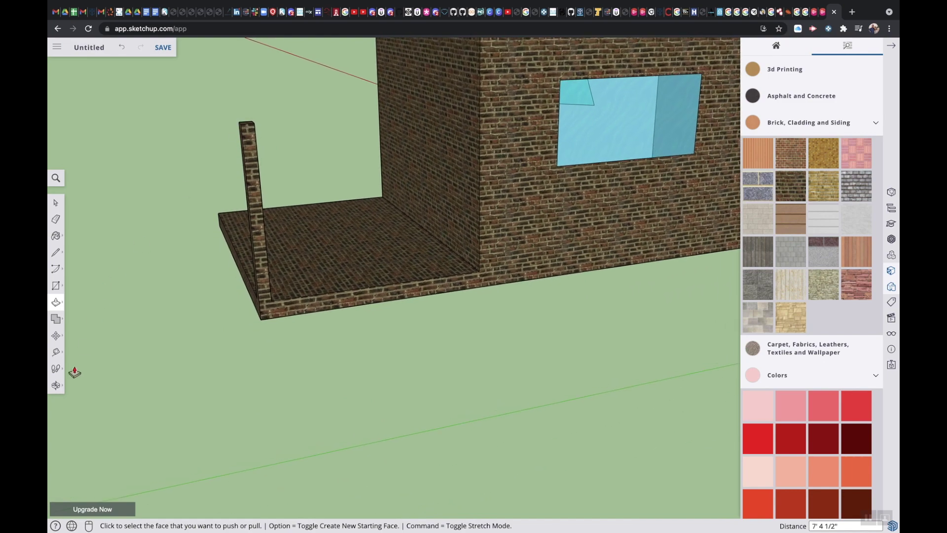
# - Extend the existing porch post upward until it meets the roof's edge, finishing with an extrusion of about 1' 7 1/4"
pyautogui.click(56, 386)
pyautogui.moveTo(177, 316); pyautogui.dragTo(122, 327)
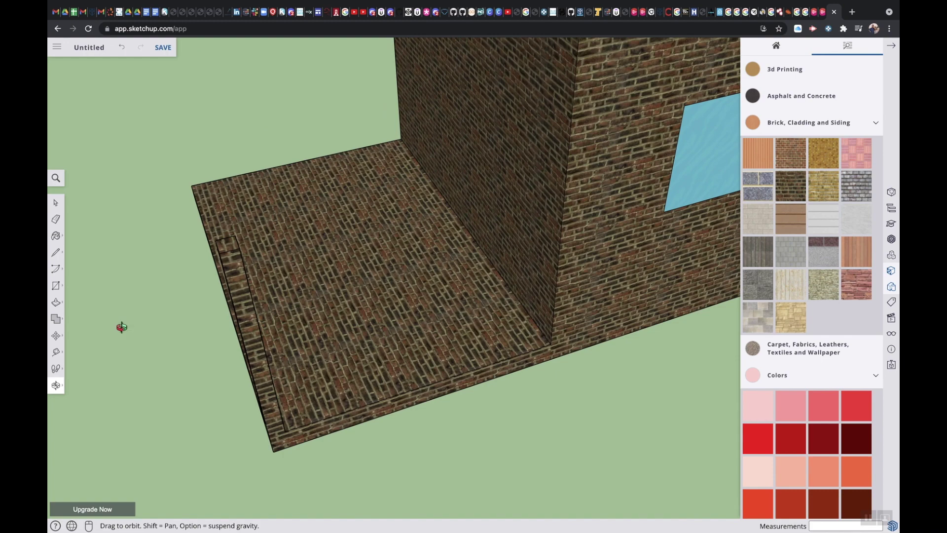
pyautogui.click(56, 302)
pyautogui.click(230, 250)
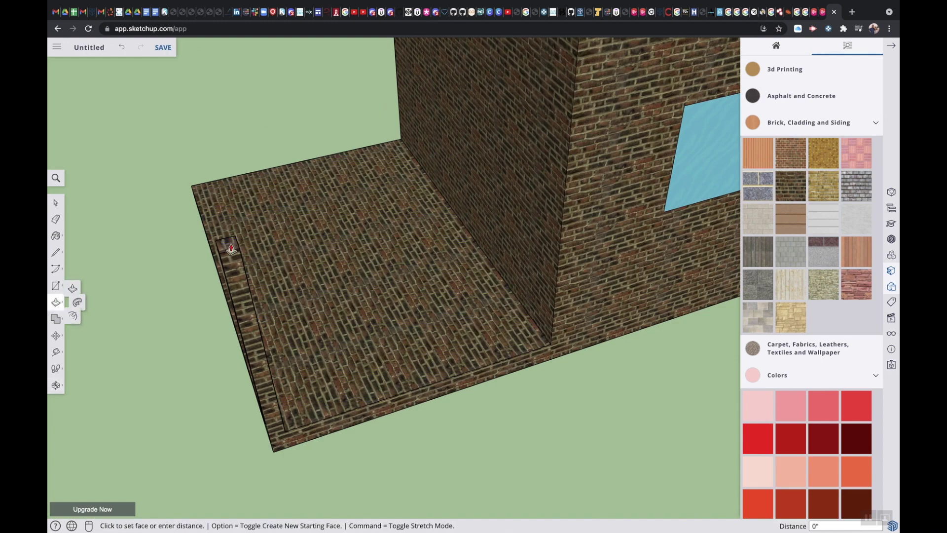
pyautogui.click(187, 54)
pyautogui.scroll(-5, 227, 171)
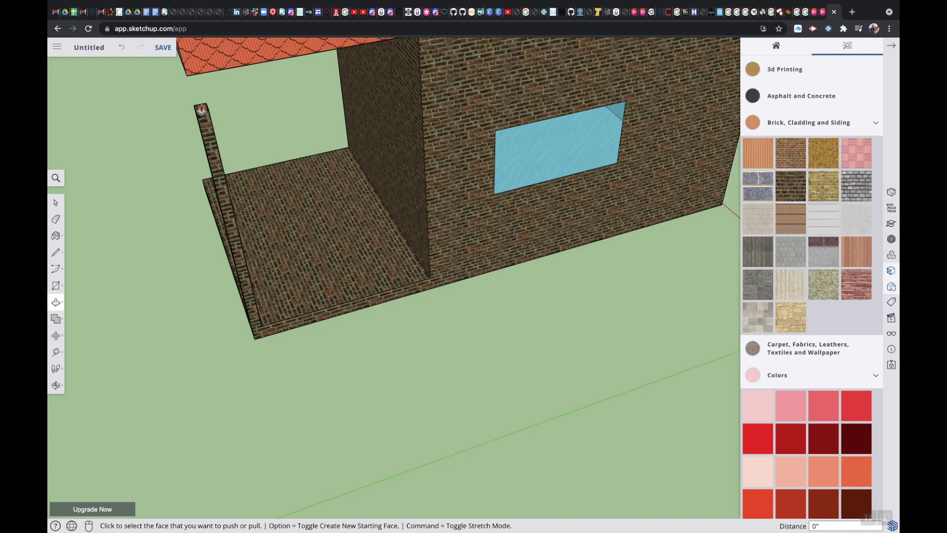
pyautogui.click(203, 111)
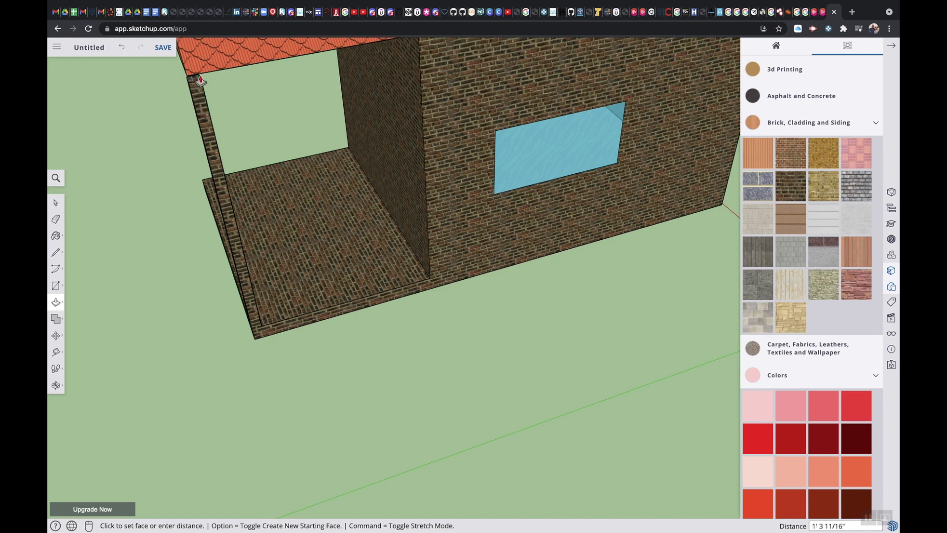
pyautogui.click(201, 77)
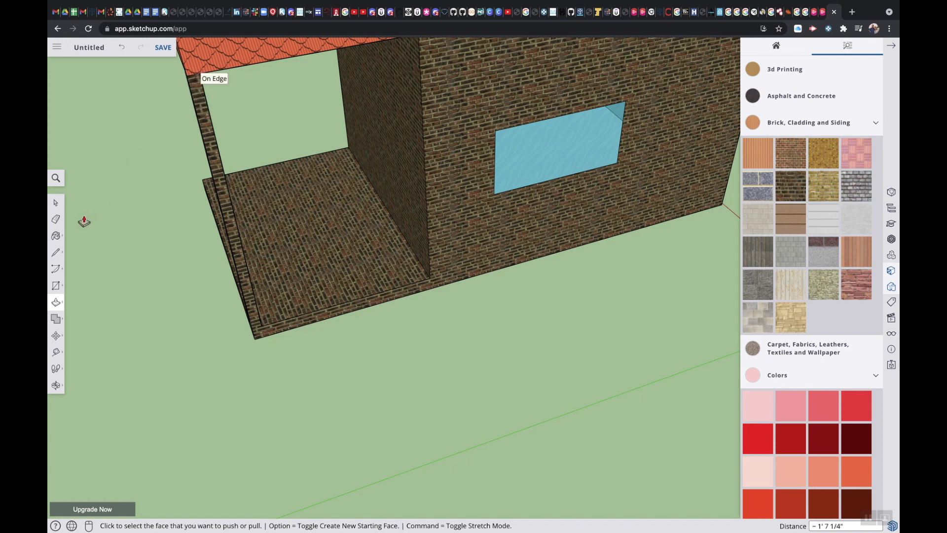
# - Draw lines enclosing a small square in the porch slab's other outer corner, with the closing line about 4 1/4" long
pyautogui.click(56, 385)
pyautogui.moveTo(74, 380); pyautogui.dragTo(695, 252)
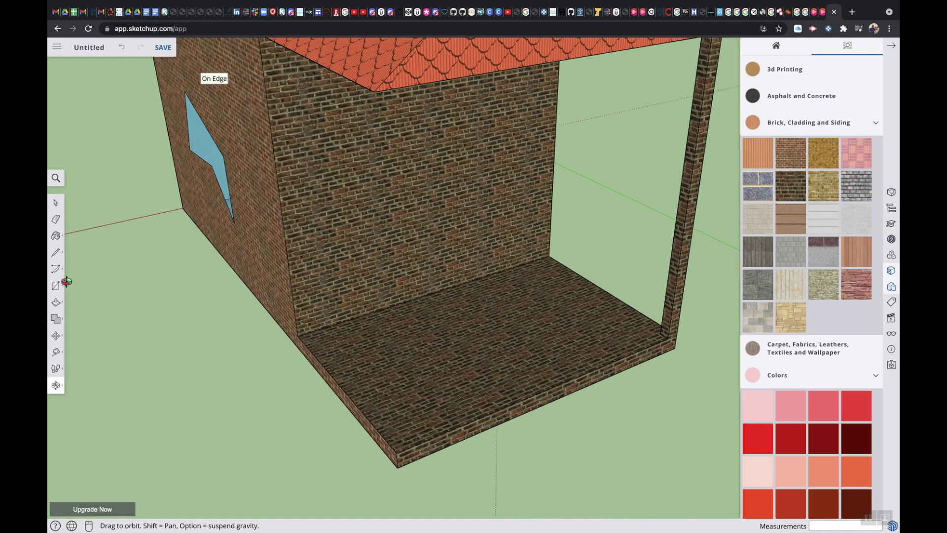
pyautogui.click(55, 252)
pyautogui.scroll(2, 332, 389)
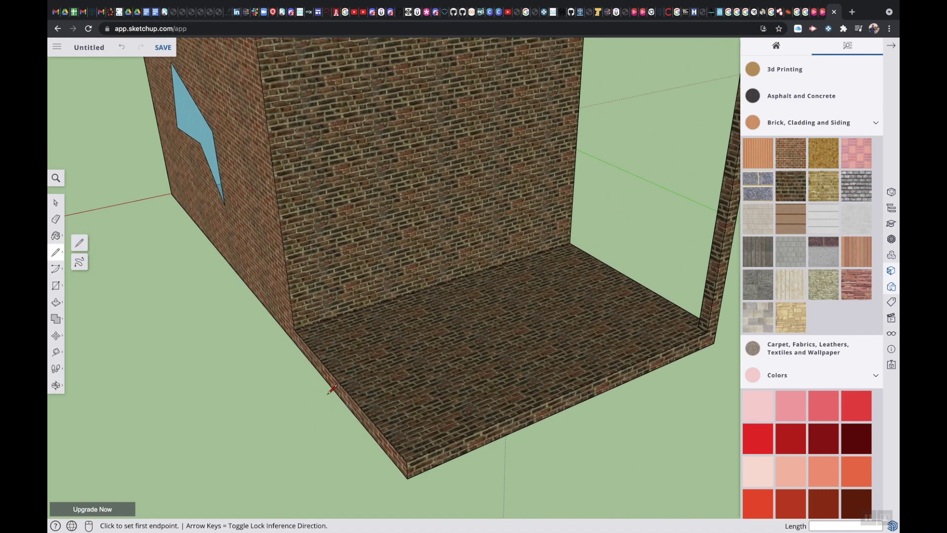
pyautogui.scroll(1, 331, 390)
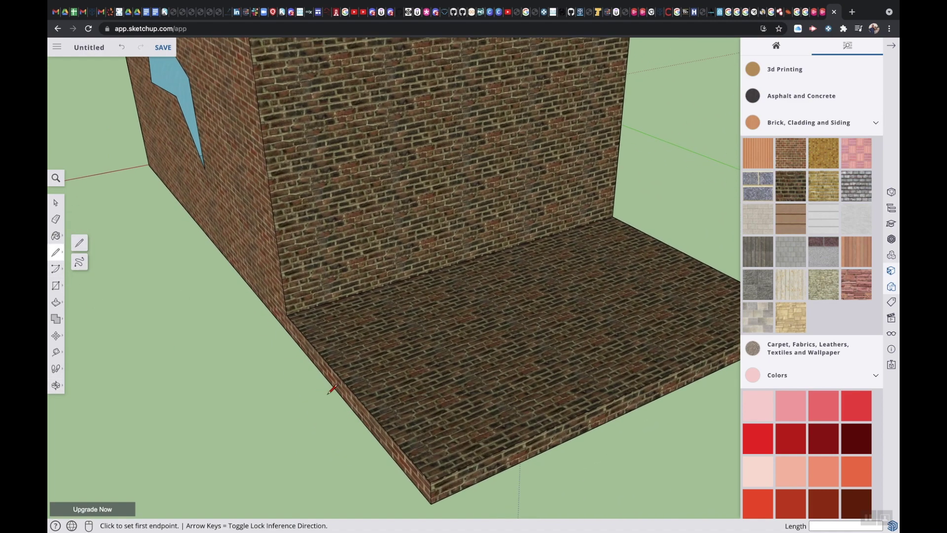
pyautogui.click(423, 474)
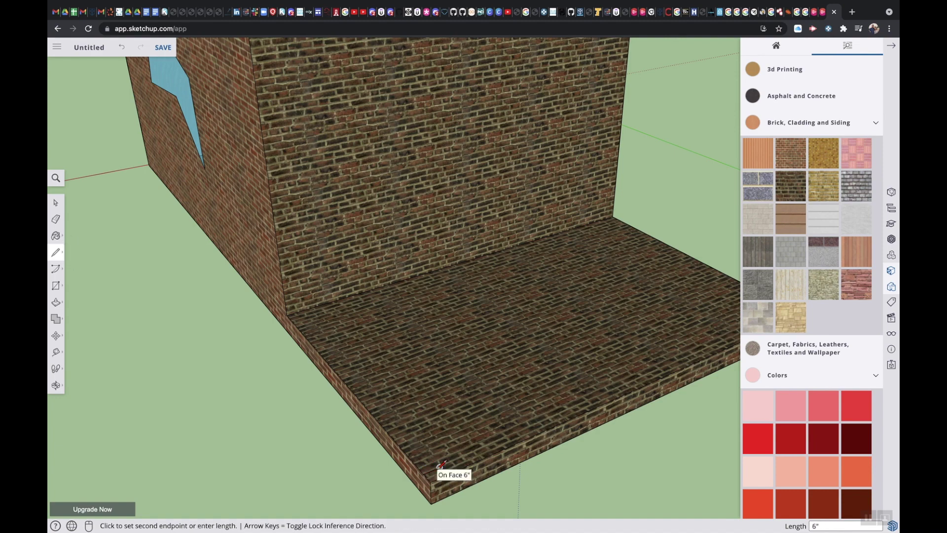
pyautogui.click(446, 472)
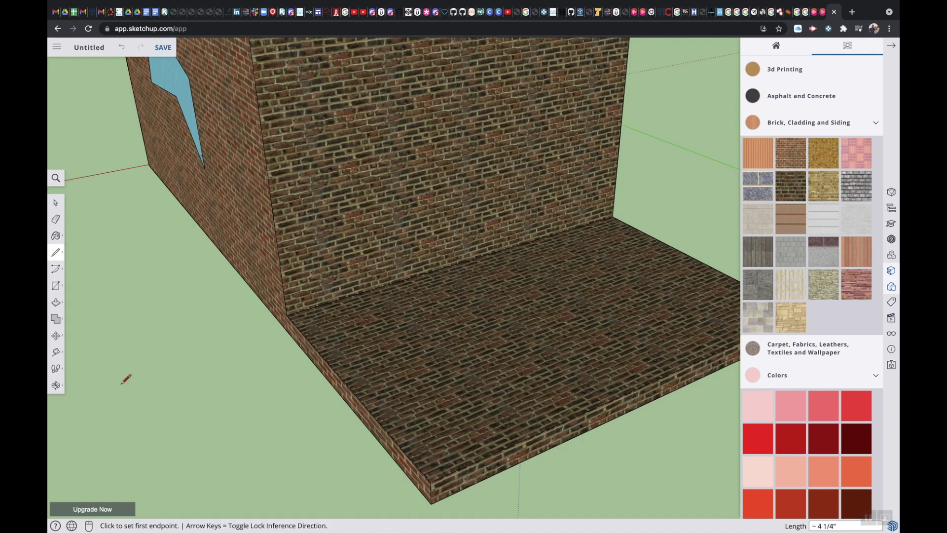
# - Extrude the new small corner square upward about 14' 2 3/4" to the roof corner's endpoint to form the second porch post
pyautogui.scroll(-5, 123, 377)
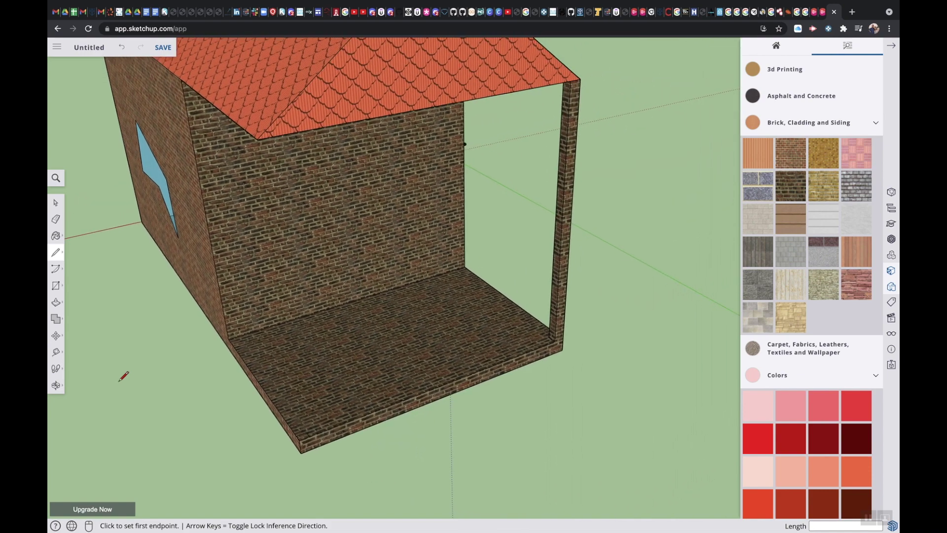
pyautogui.click(55, 302)
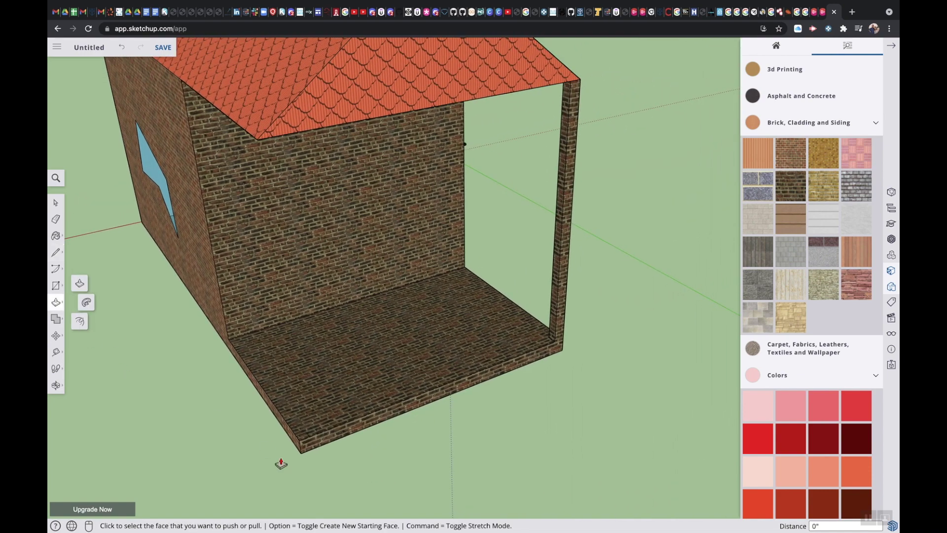
pyautogui.click(305, 439)
pyautogui.click(260, 139)
pyautogui.scroll(-5, 402, 306)
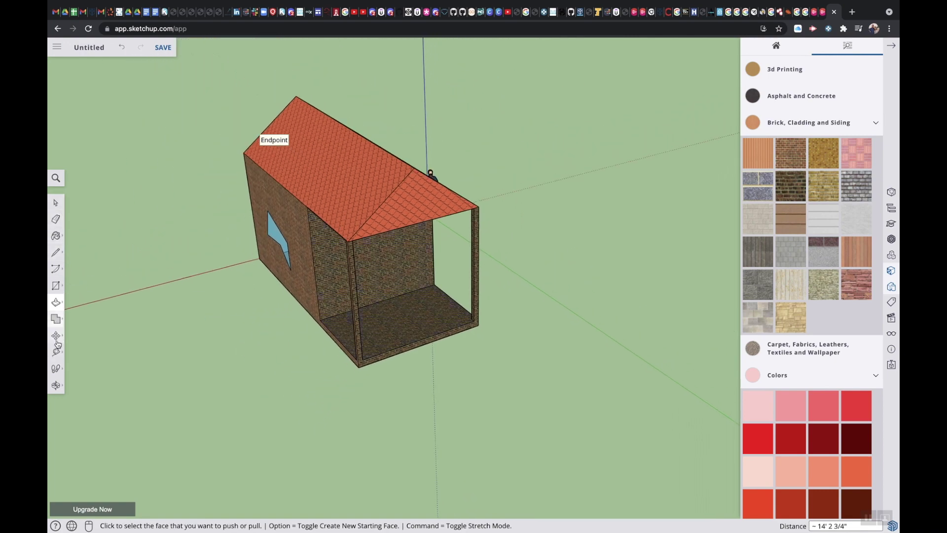
# - Examine the house from all around, checking the rear porch and posts, the window side and the front door
pyautogui.click(56, 385)
pyautogui.moveTo(248, 349); pyautogui.dragTo(494, 285)
pyautogui.moveTo(288, 309); pyautogui.dragTo(629, 349)
pyautogui.moveTo(328, 389); pyautogui.dragTo(641, 365)
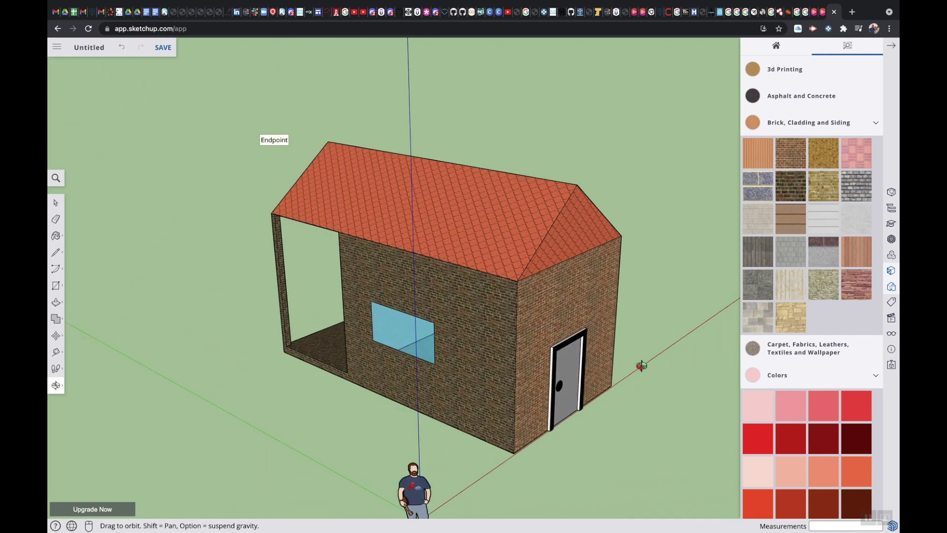
pyautogui.moveTo(323, 322); pyautogui.dragTo(591, 331)
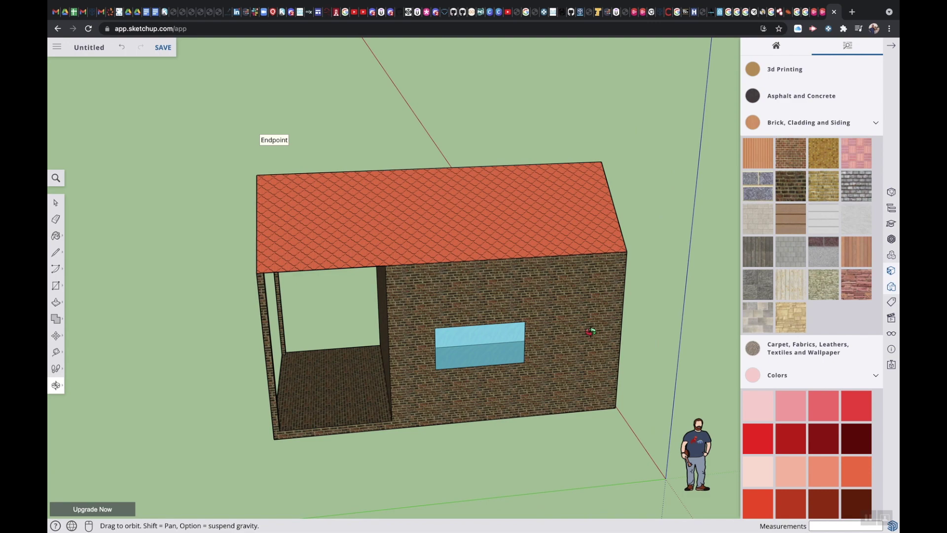
pyautogui.moveTo(512, 413); pyautogui.dragTo(165, 417)
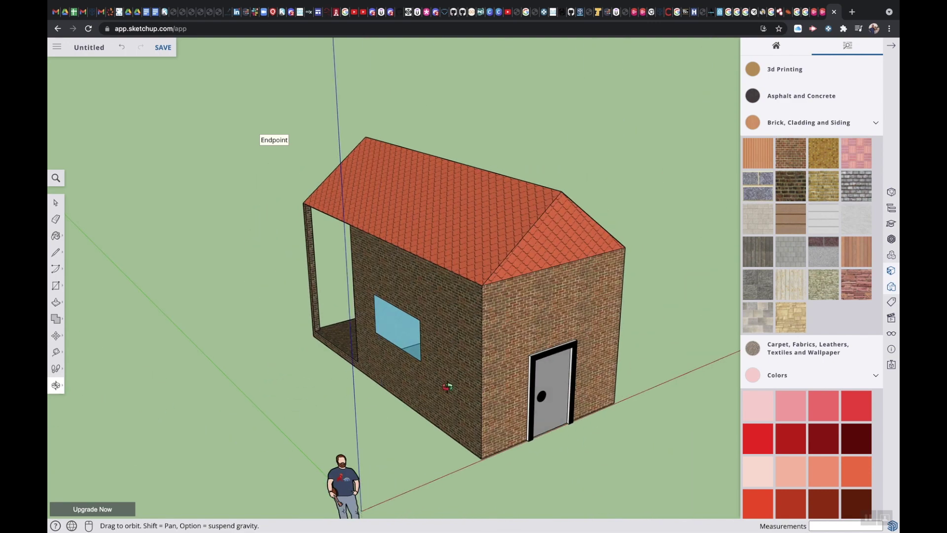